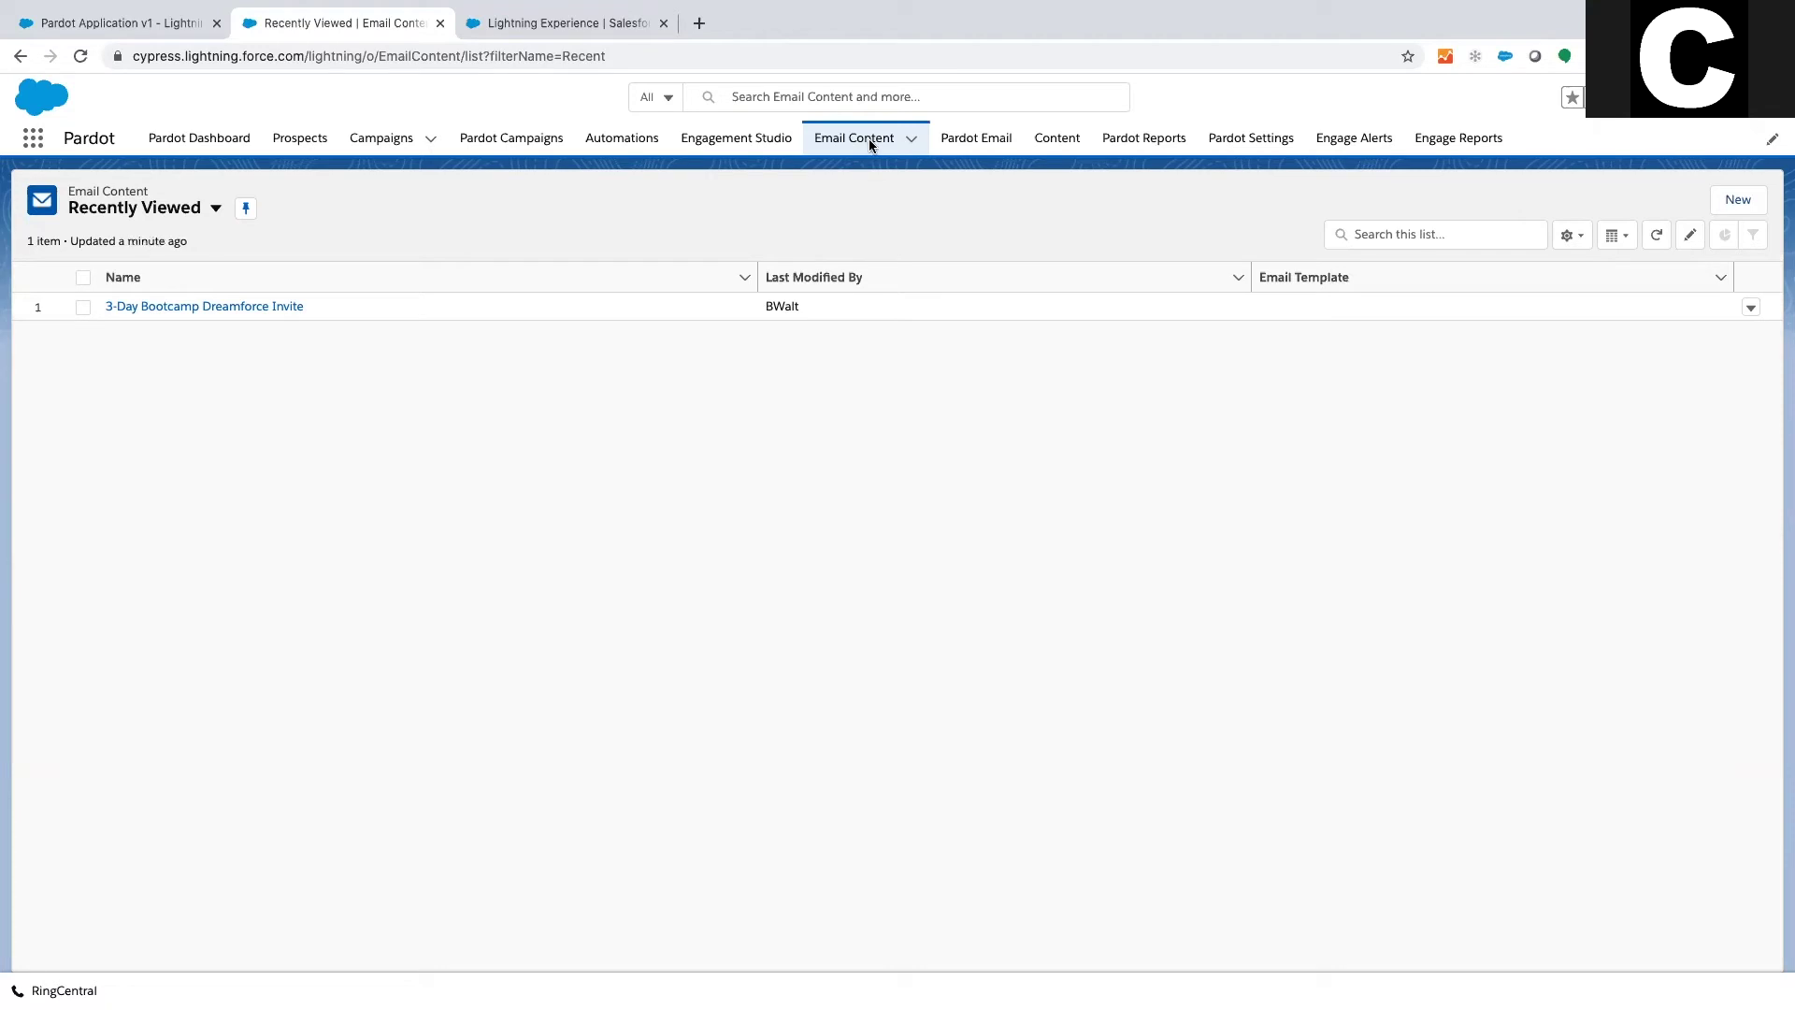
Search the app launcher for "Email Con" to locate the Email Content item.
{"action": "left_click", "coordinate": [32, 138]}
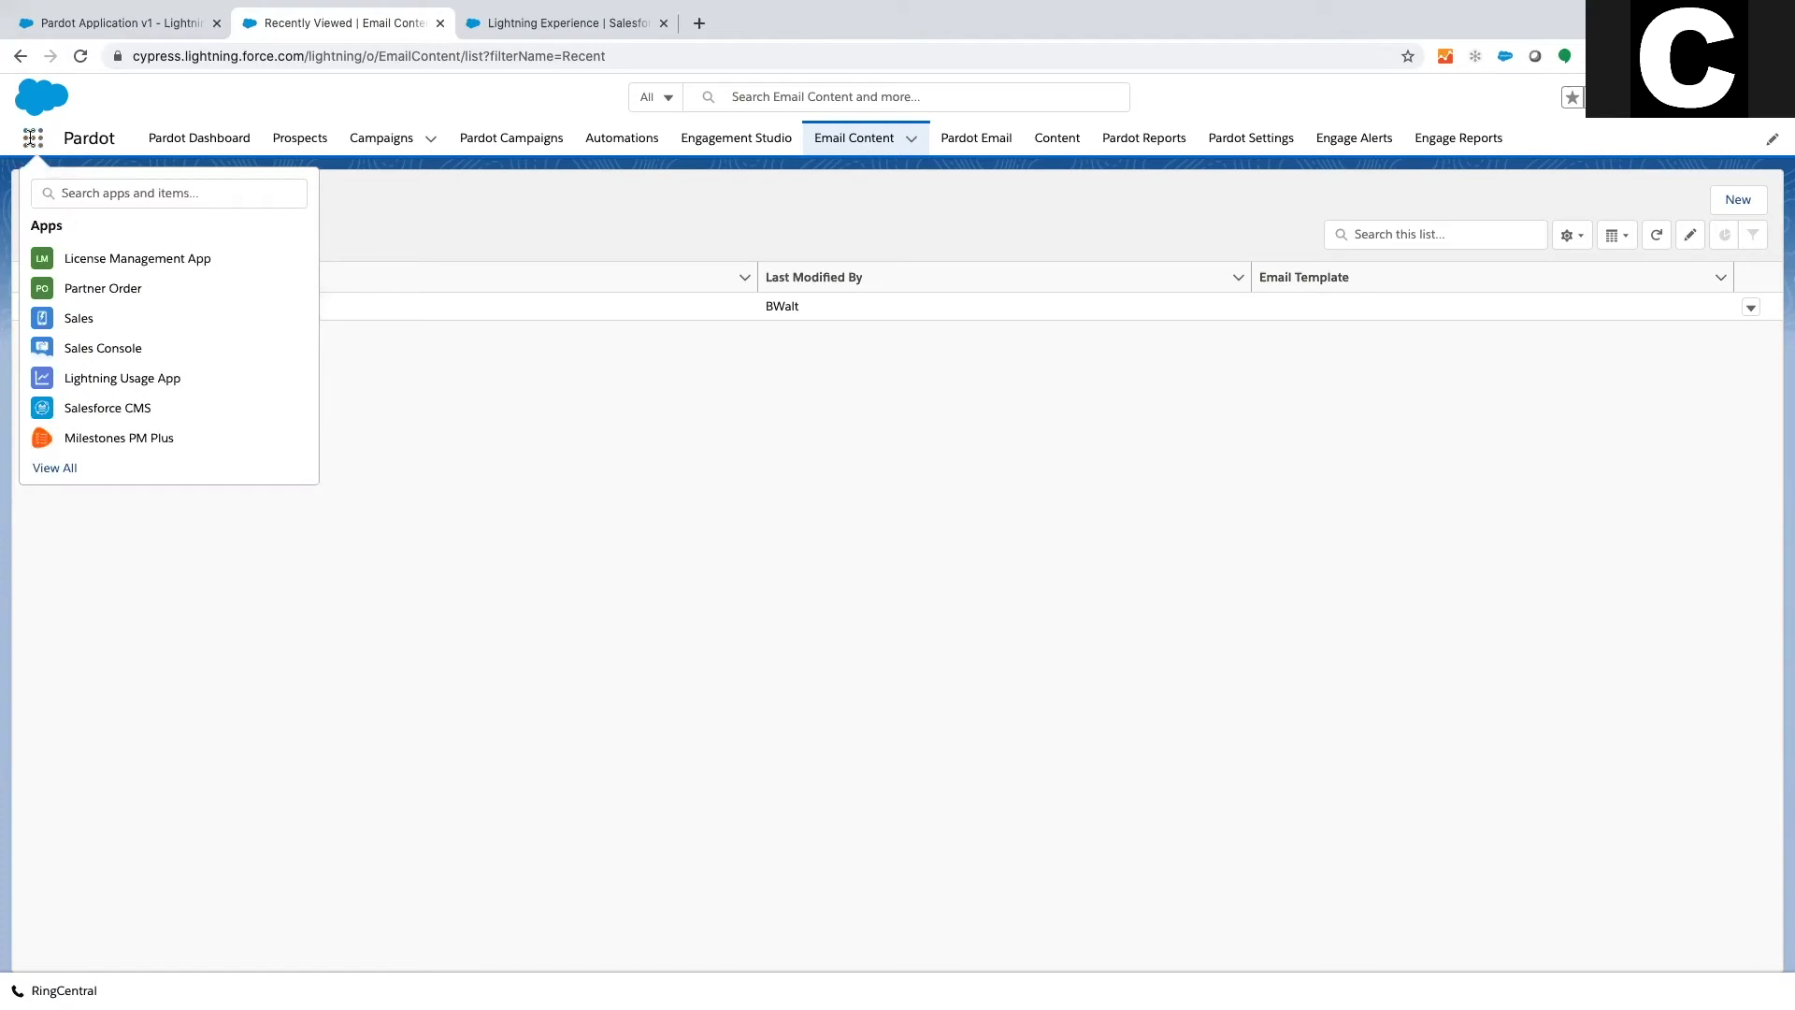
{"action": "left_click", "coordinate": [94, 198]}
{"action": "type", "text": "Email Con"}
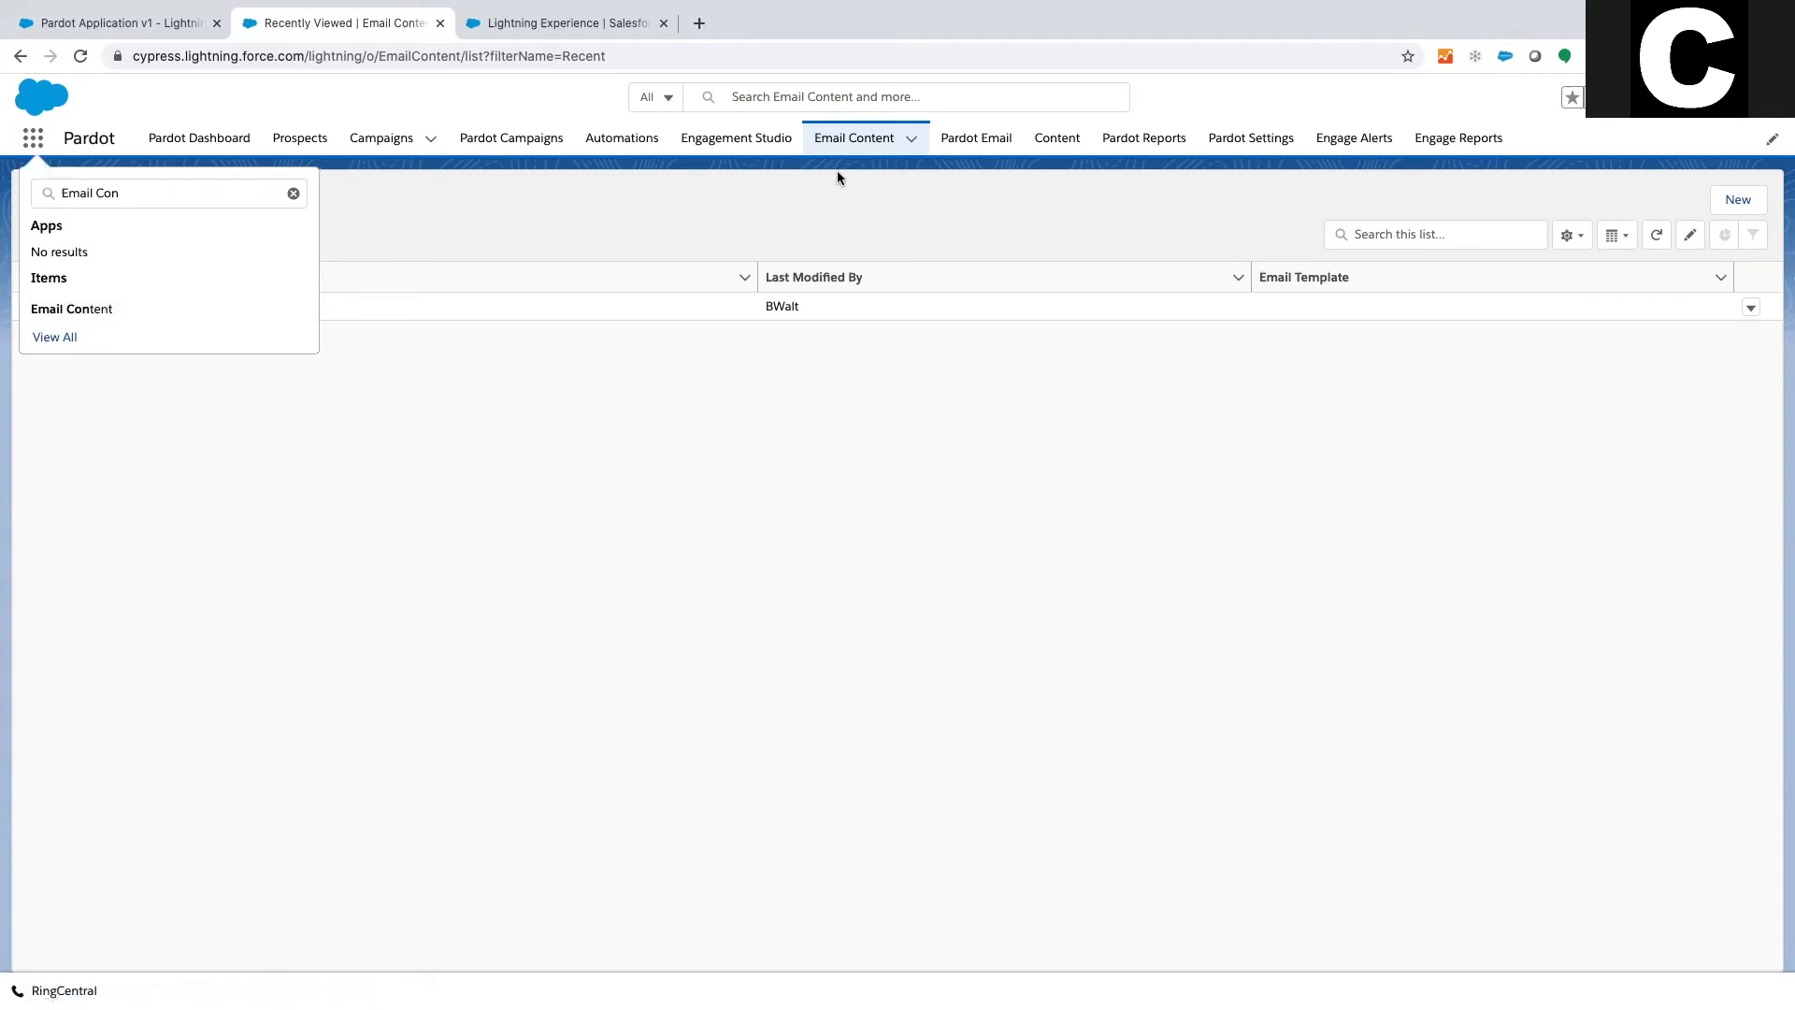
In the Pardot app's navigation item settings, remove Email Content from the selected items and add it back.
{"action": "left_click", "coordinate": [135, 21]}
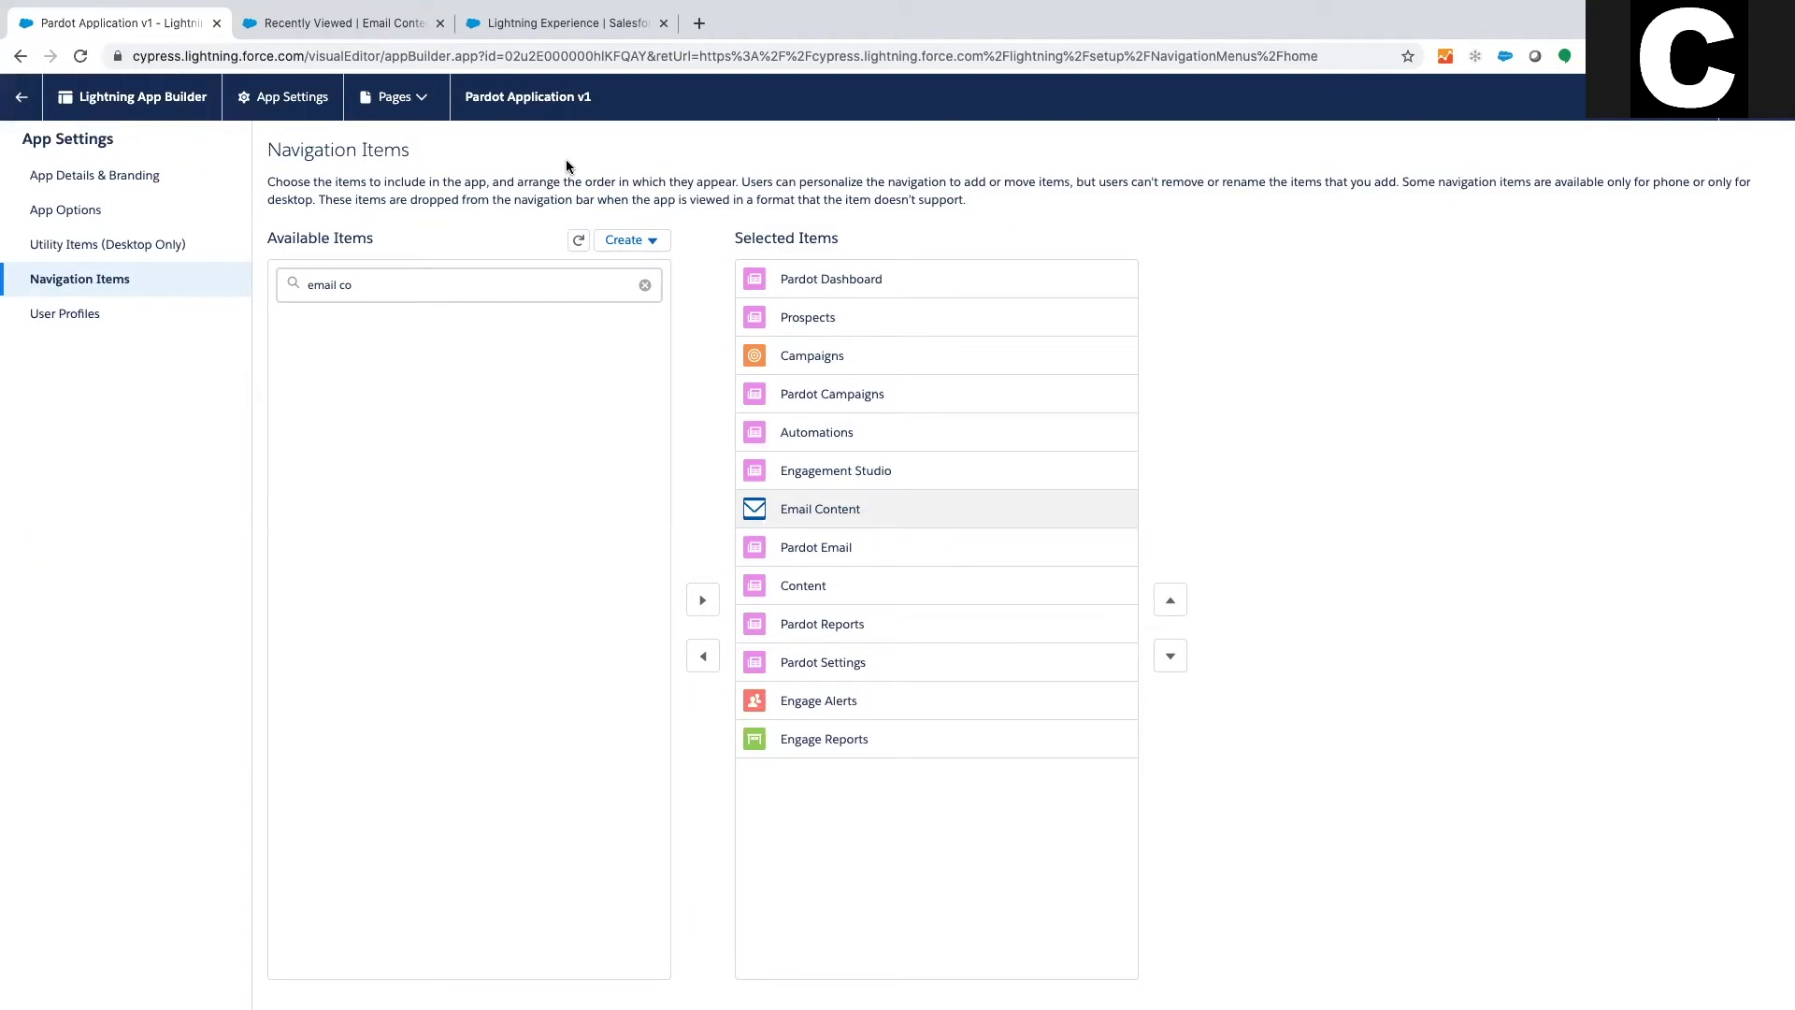
{"action": "left_click", "coordinate": [402, 286]}
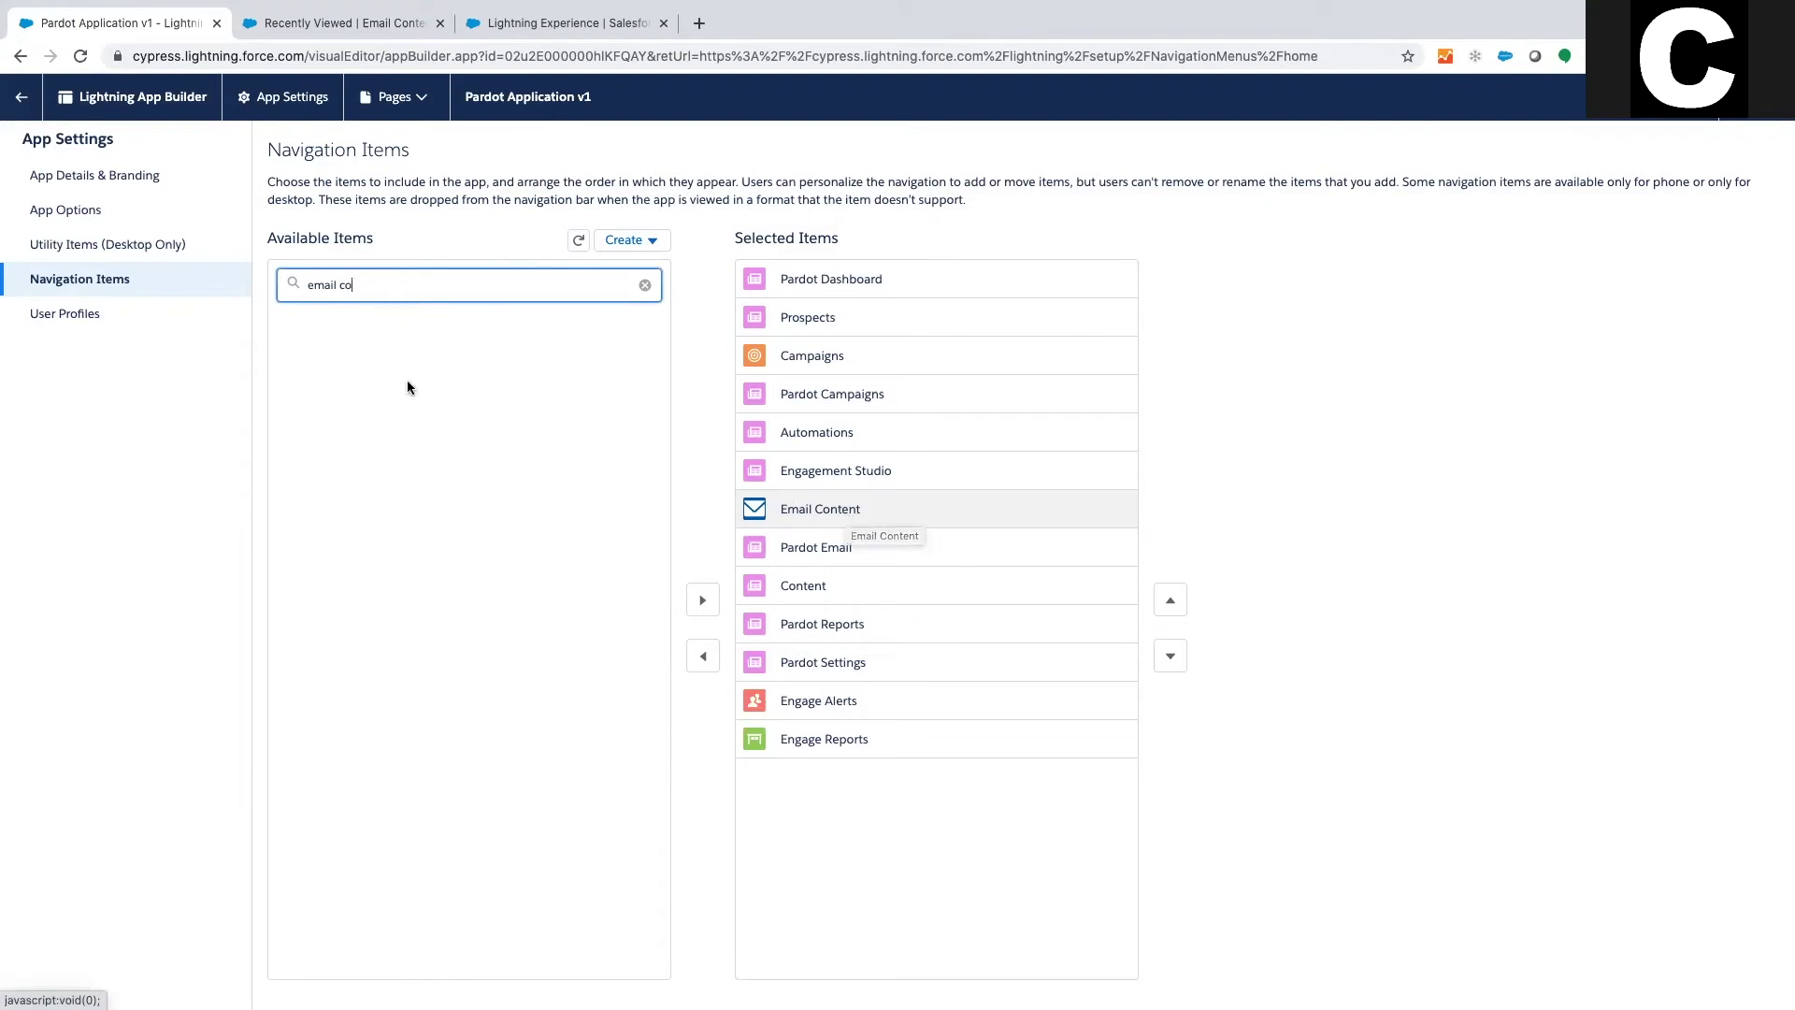
{"action": "left_click", "coordinate": [703, 655]}
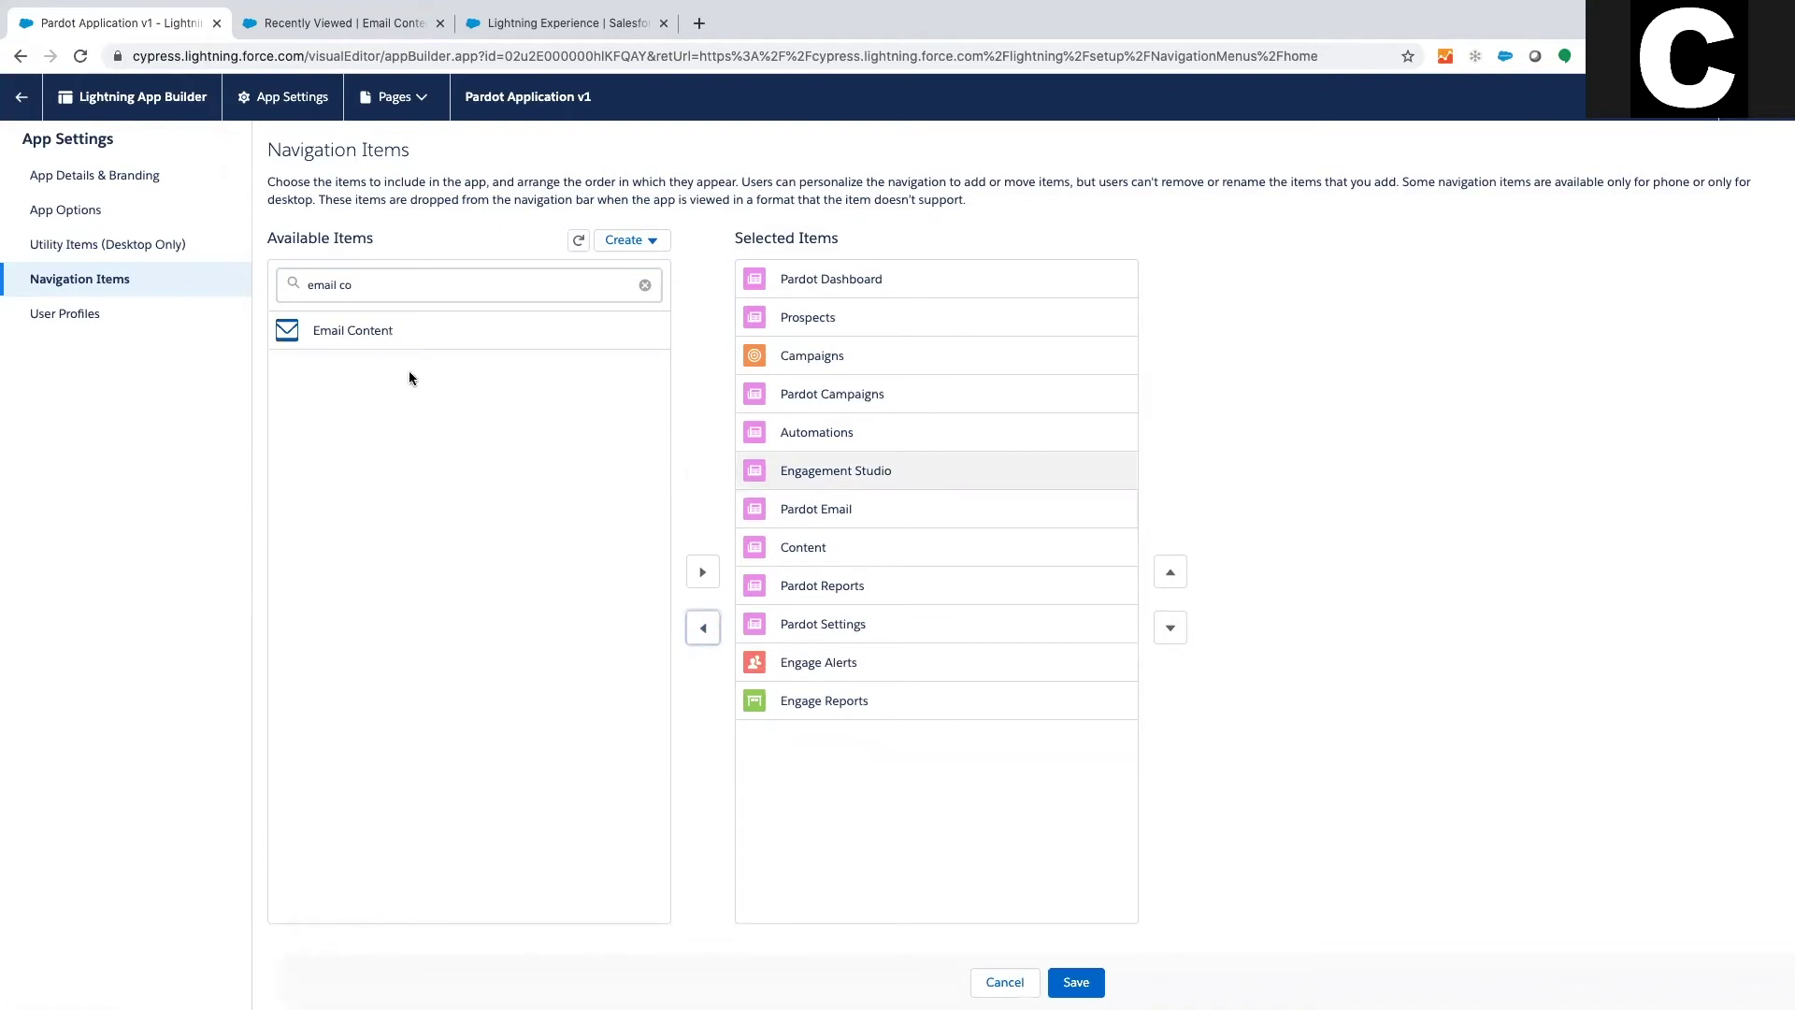
{"action": "left_click", "coordinate": [337, 336]}
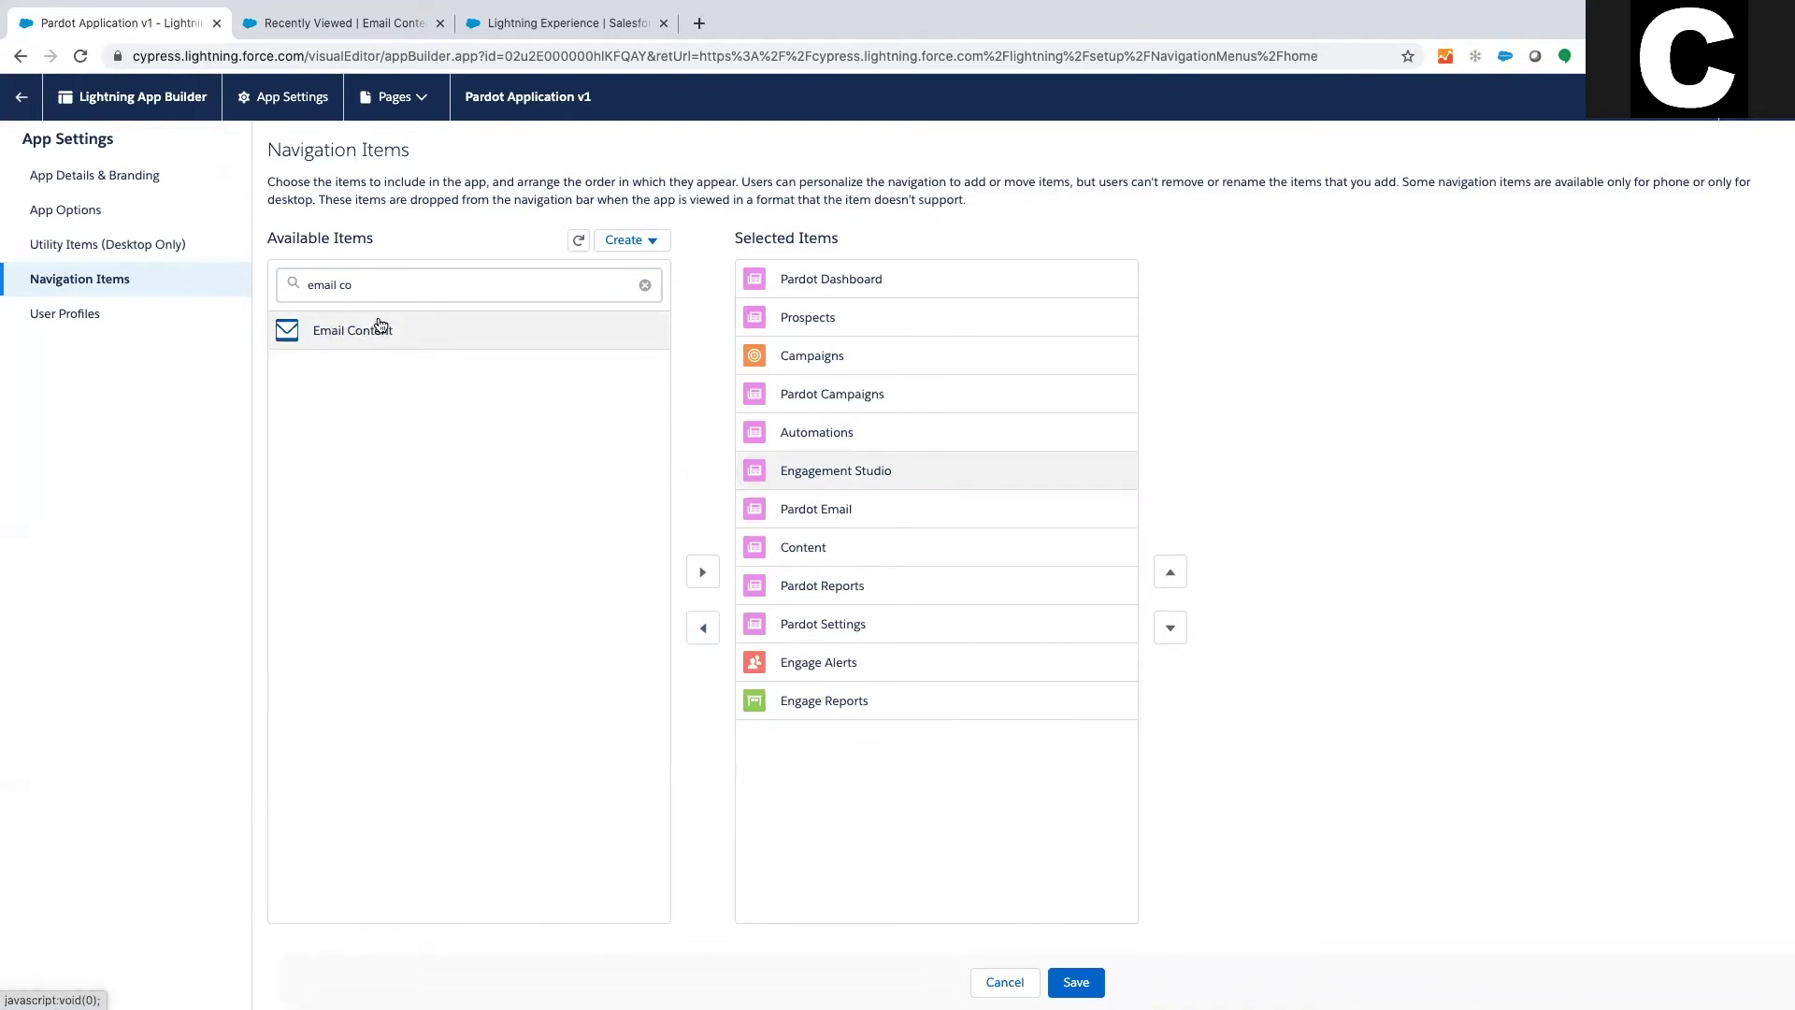
{"action": "left_click", "coordinate": [703, 573]}
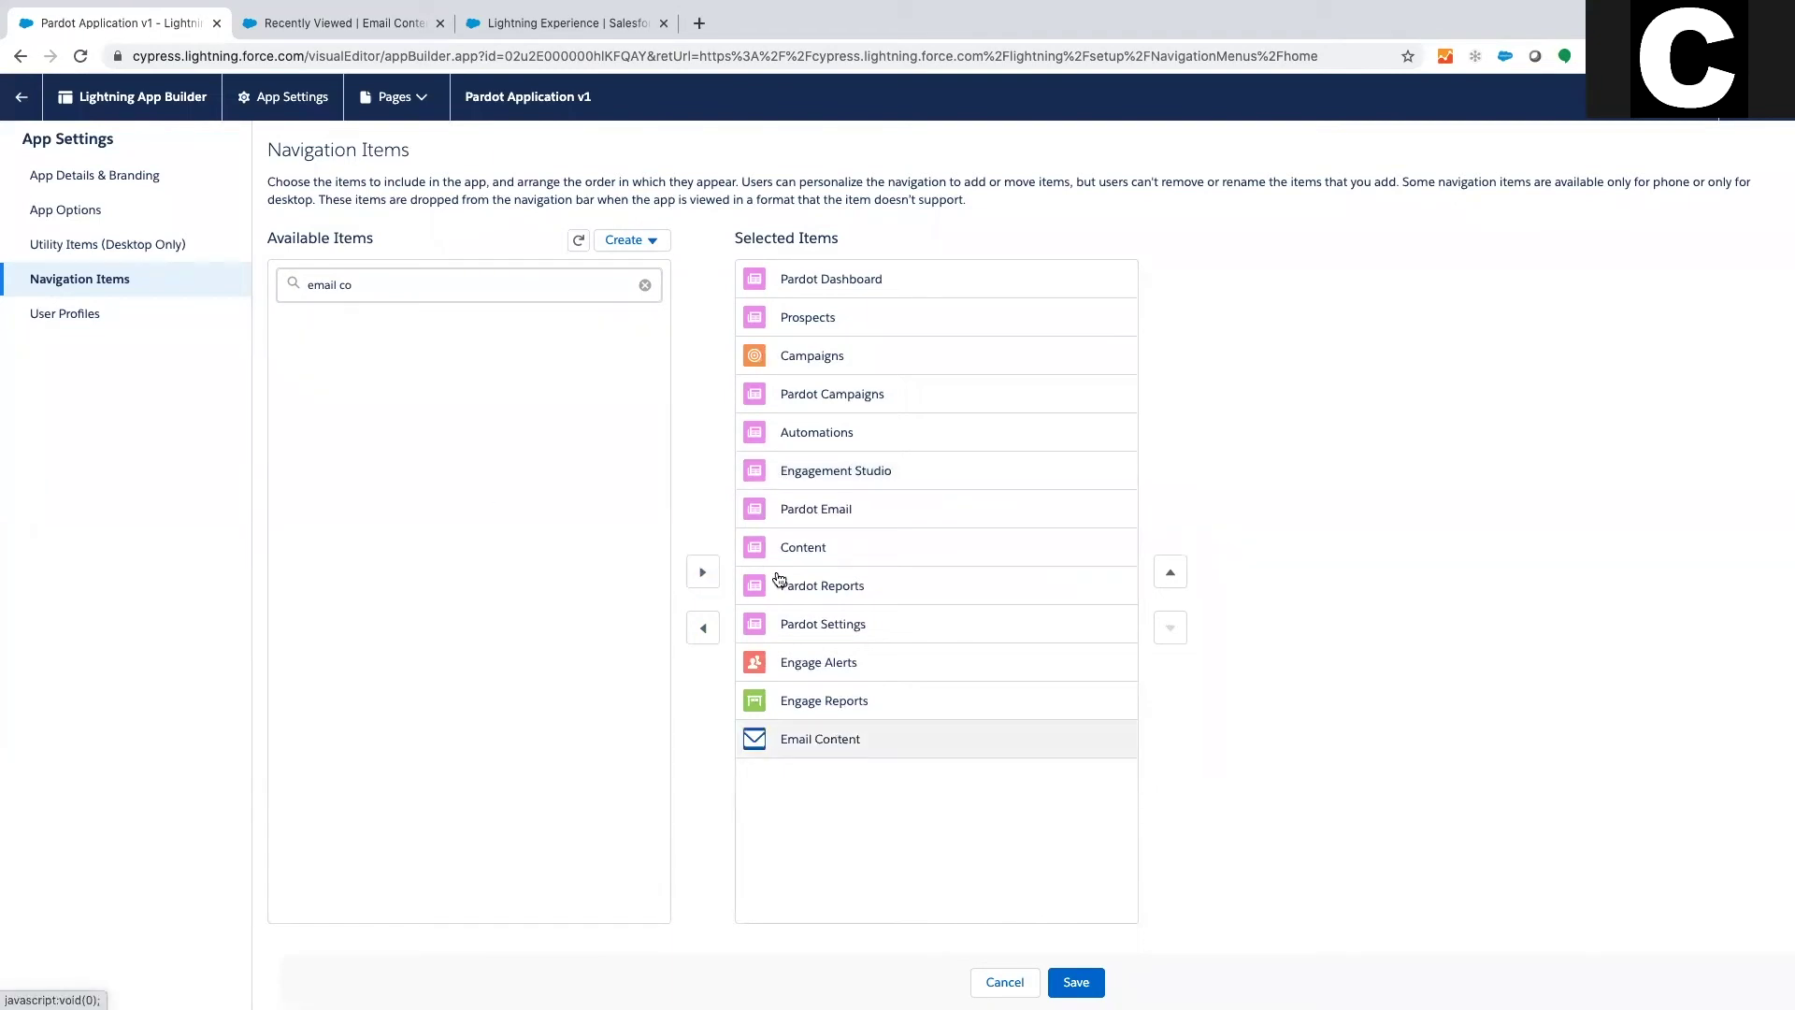
Move Email Content up between Pardot Email and Content in the selected items and save the navigation.
{"action": "left_click", "coordinate": [1180, 578]}
{"action": "left_click", "coordinate": [1175, 573]}
{"action": "left_click", "coordinate": [1171, 572]}
{"action": "left_click", "coordinate": [1170, 572]}
{"action": "left_click", "coordinate": [1170, 572]}
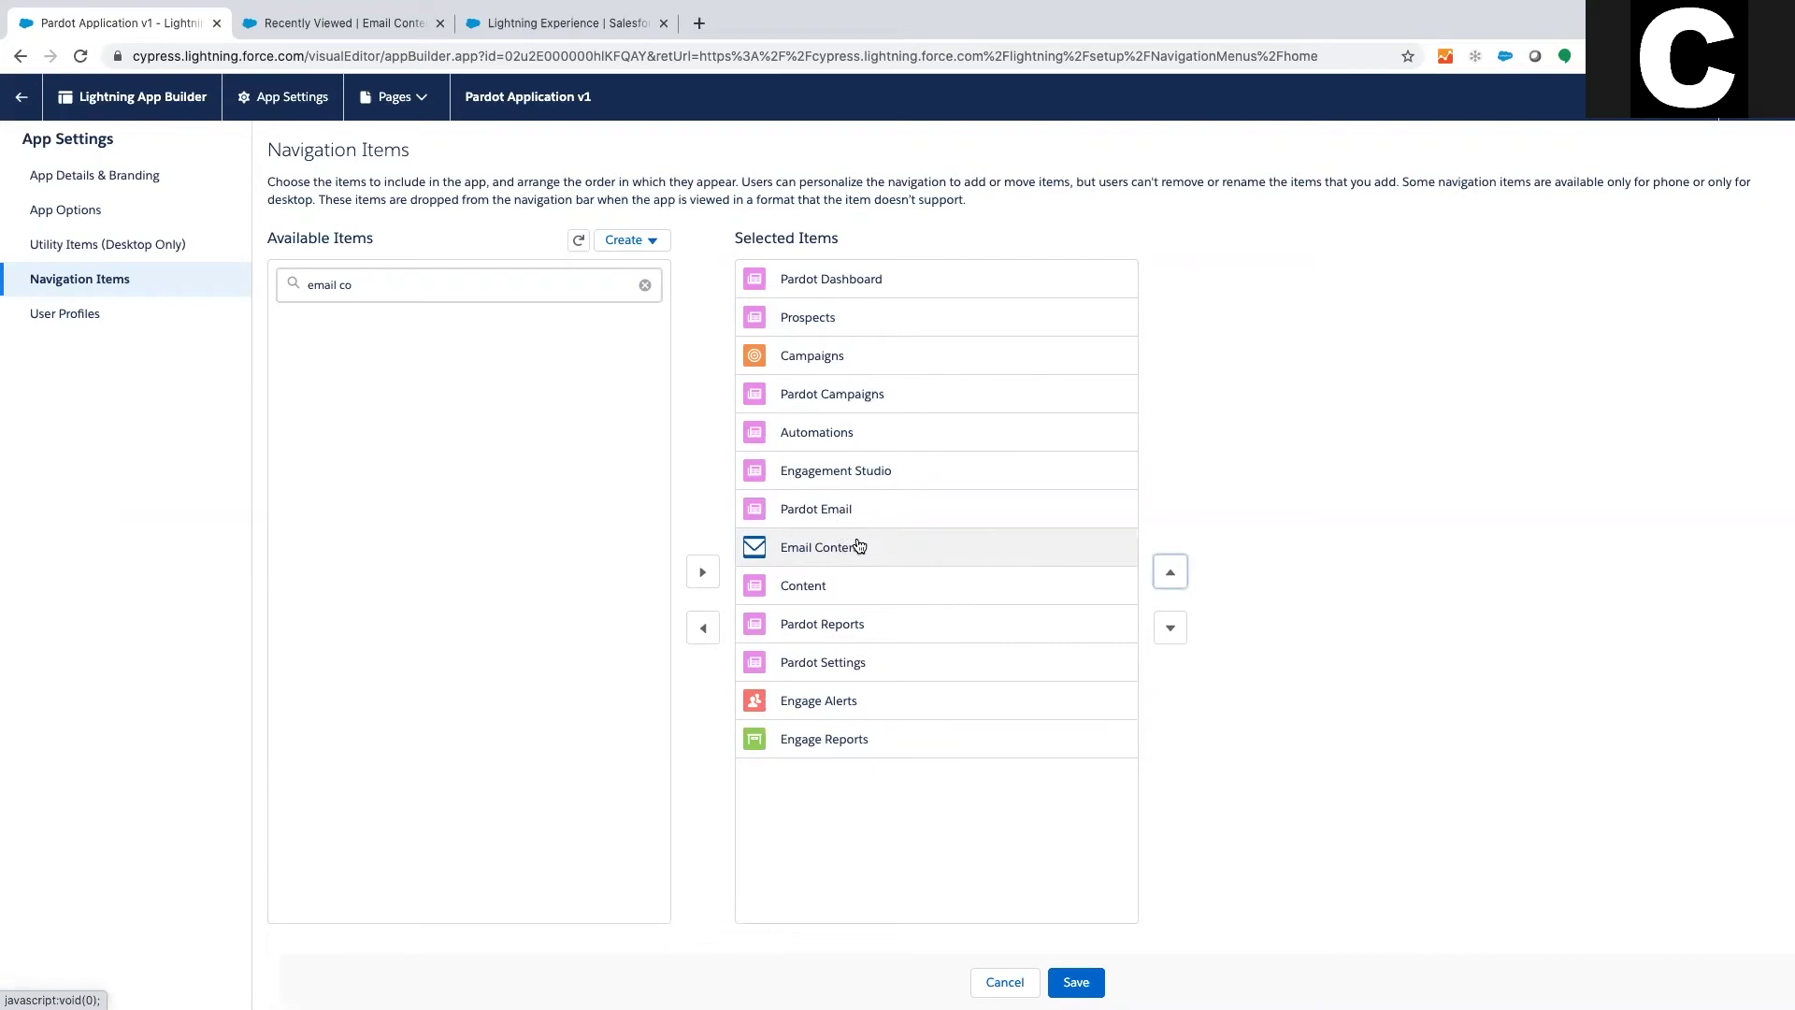
{"action": "left_click", "coordinate": [1075, 983]}
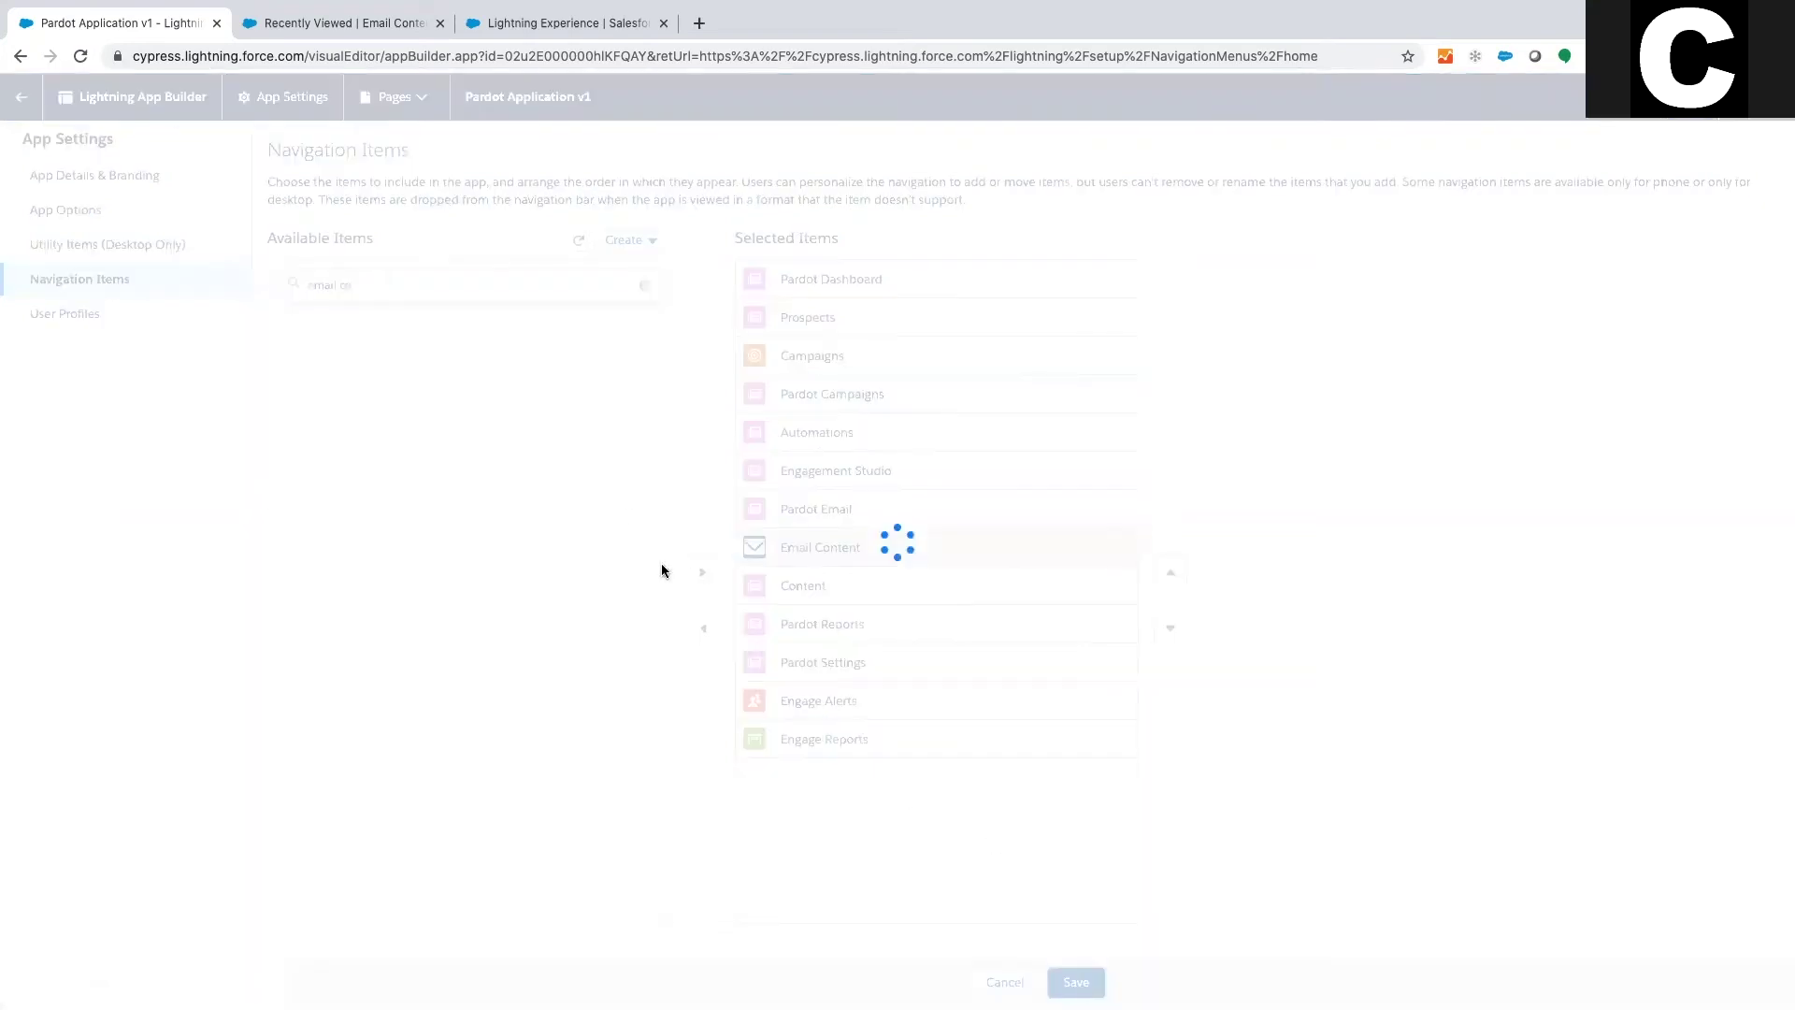
Return to the Email Content list, sort it by name and look at its available list views.
{"action": "left_click", "coordinate": [350, 26]}
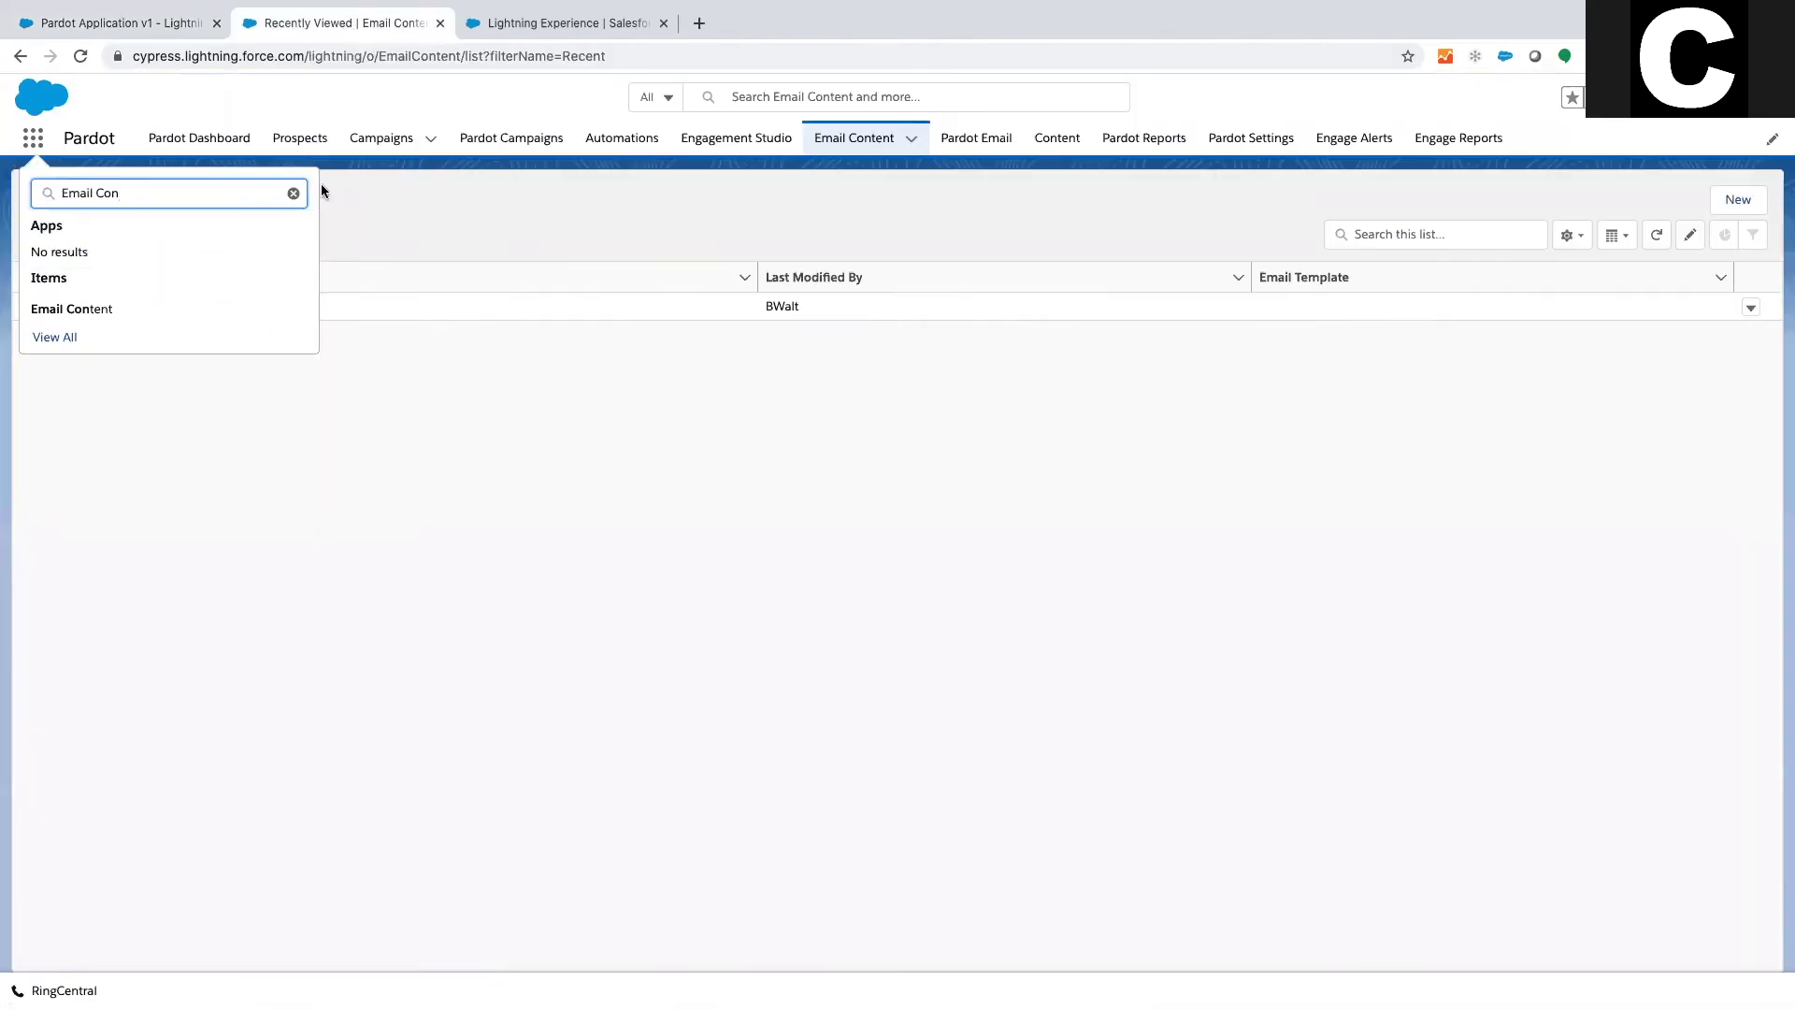
{"action": "left_click", "coordinate": [564, 389]}
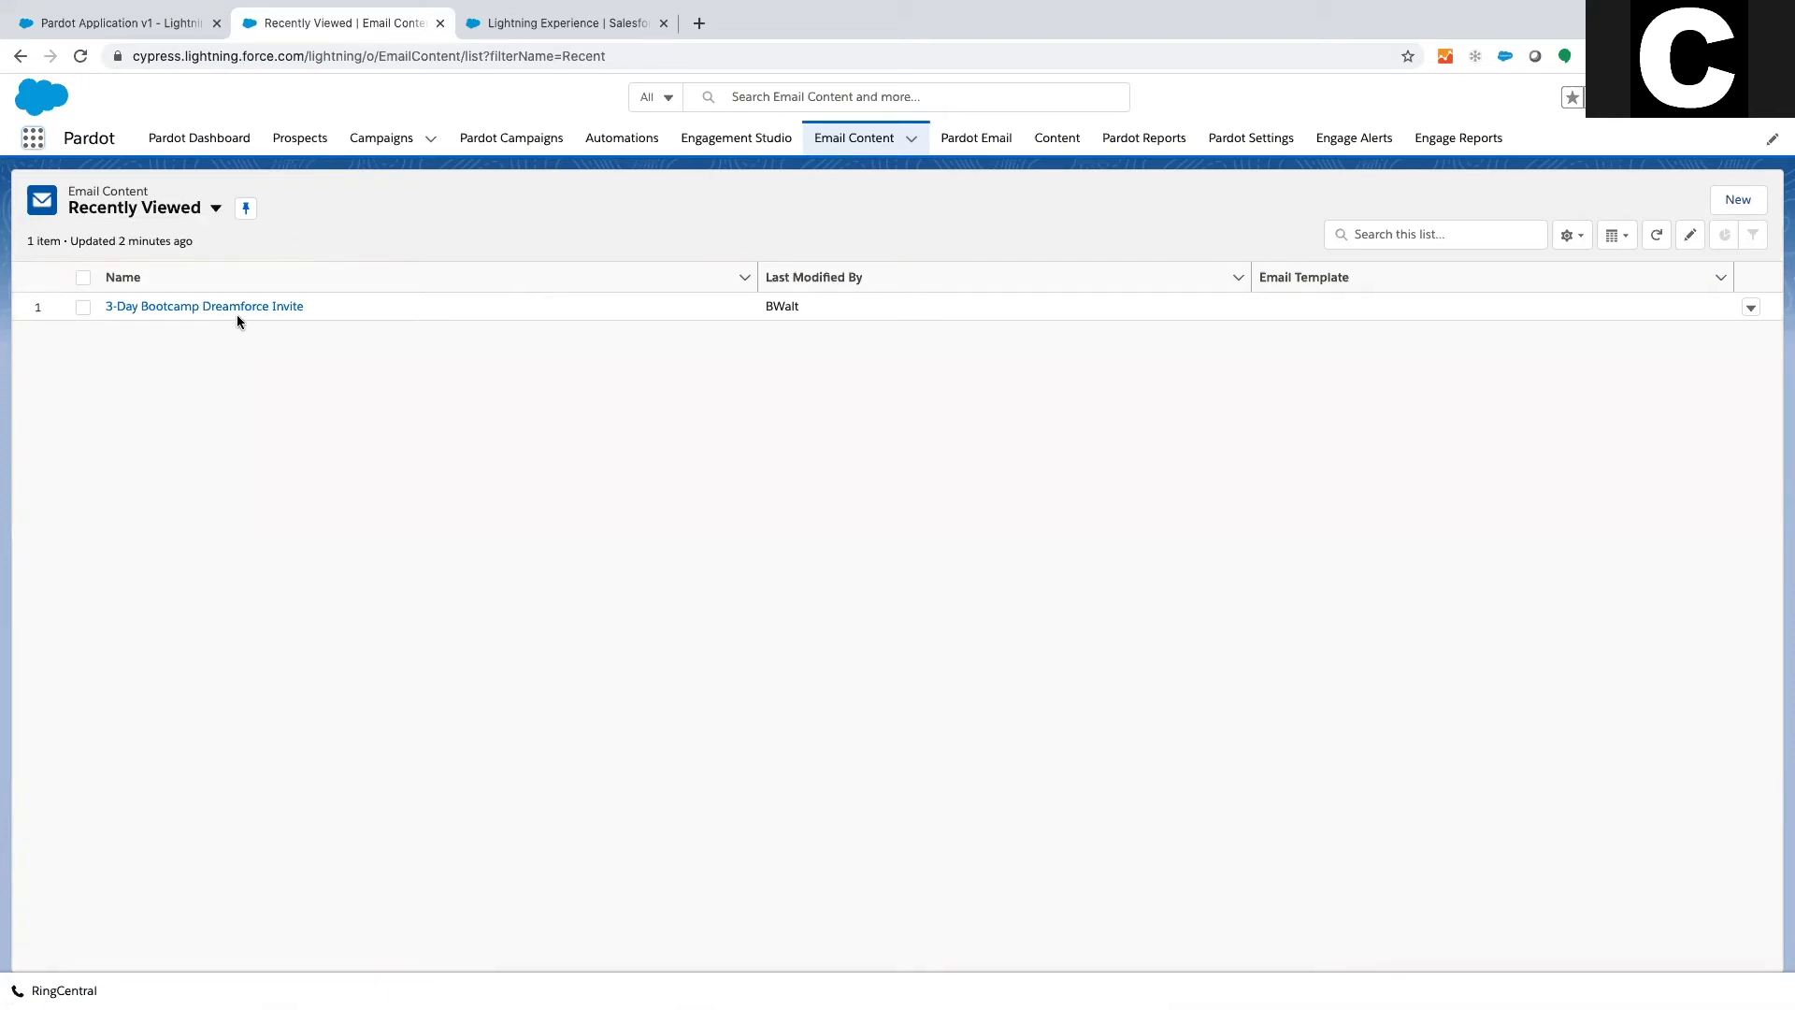
{"action": "left_click", "coordinate": [231, 280]}
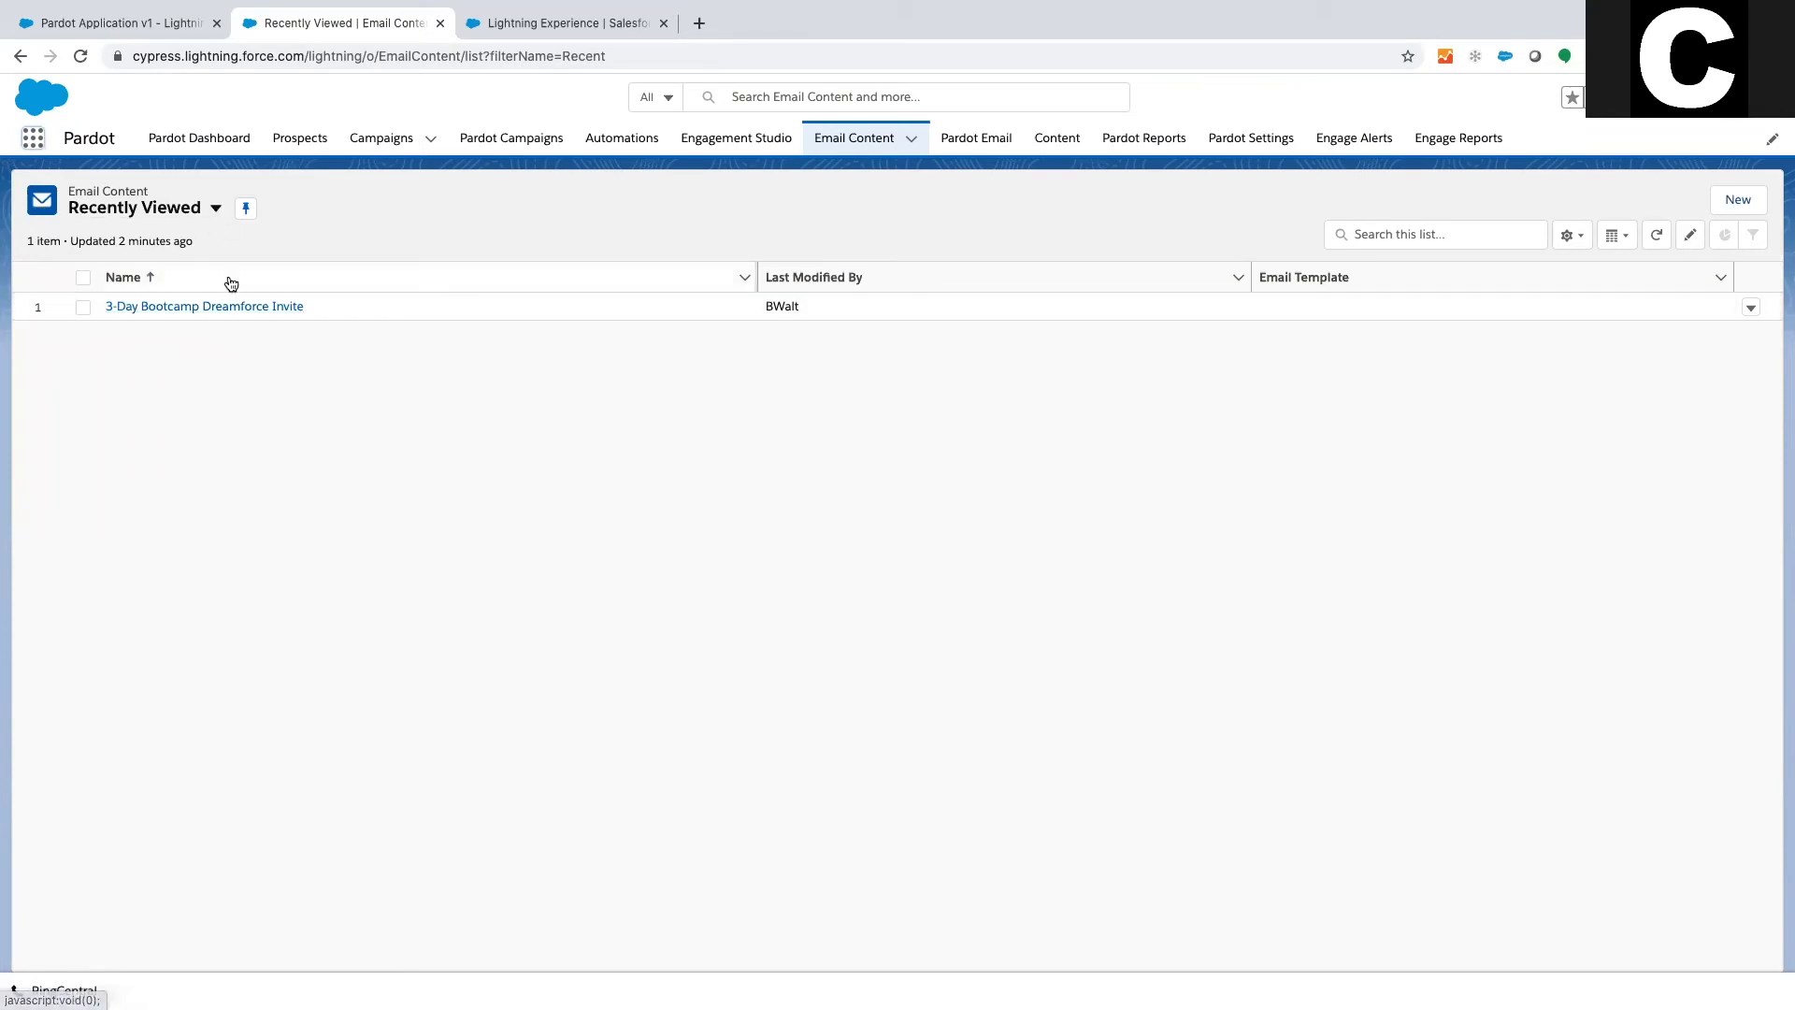
{"action": "left_click", "coordinate": [215, 208]}
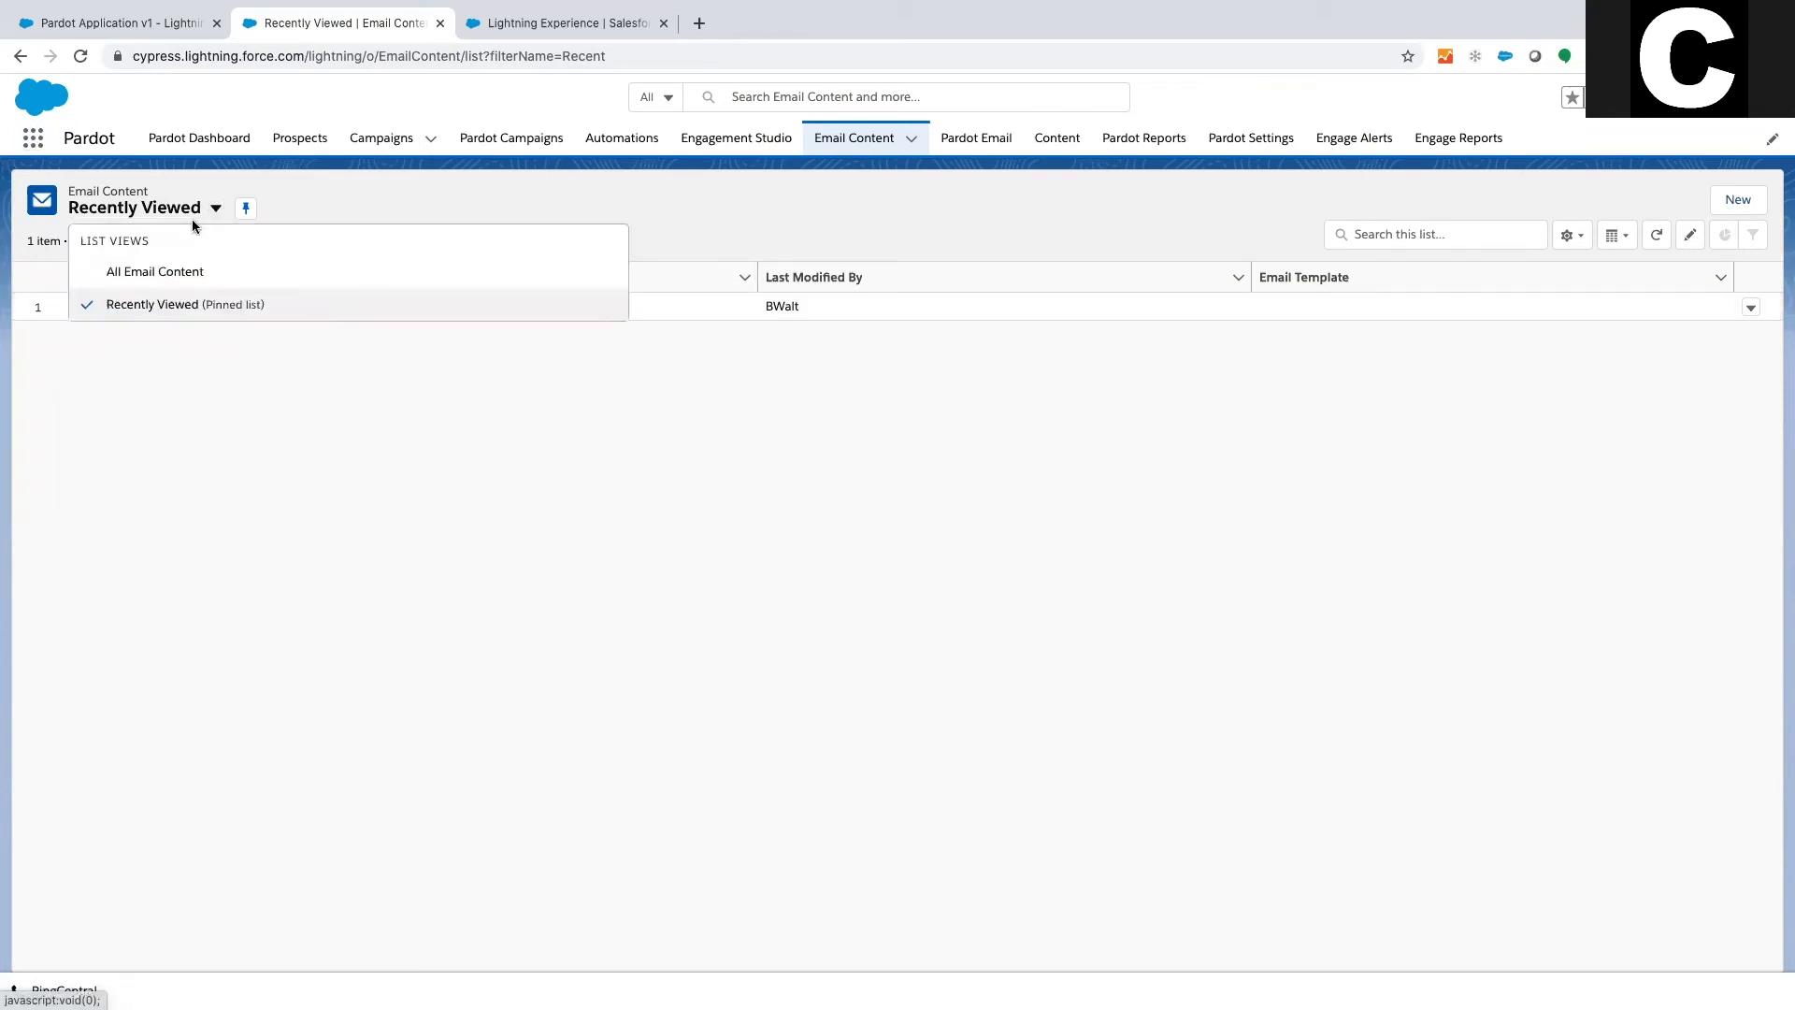
{"action": "left_click", "coordinate": [362, 204]}
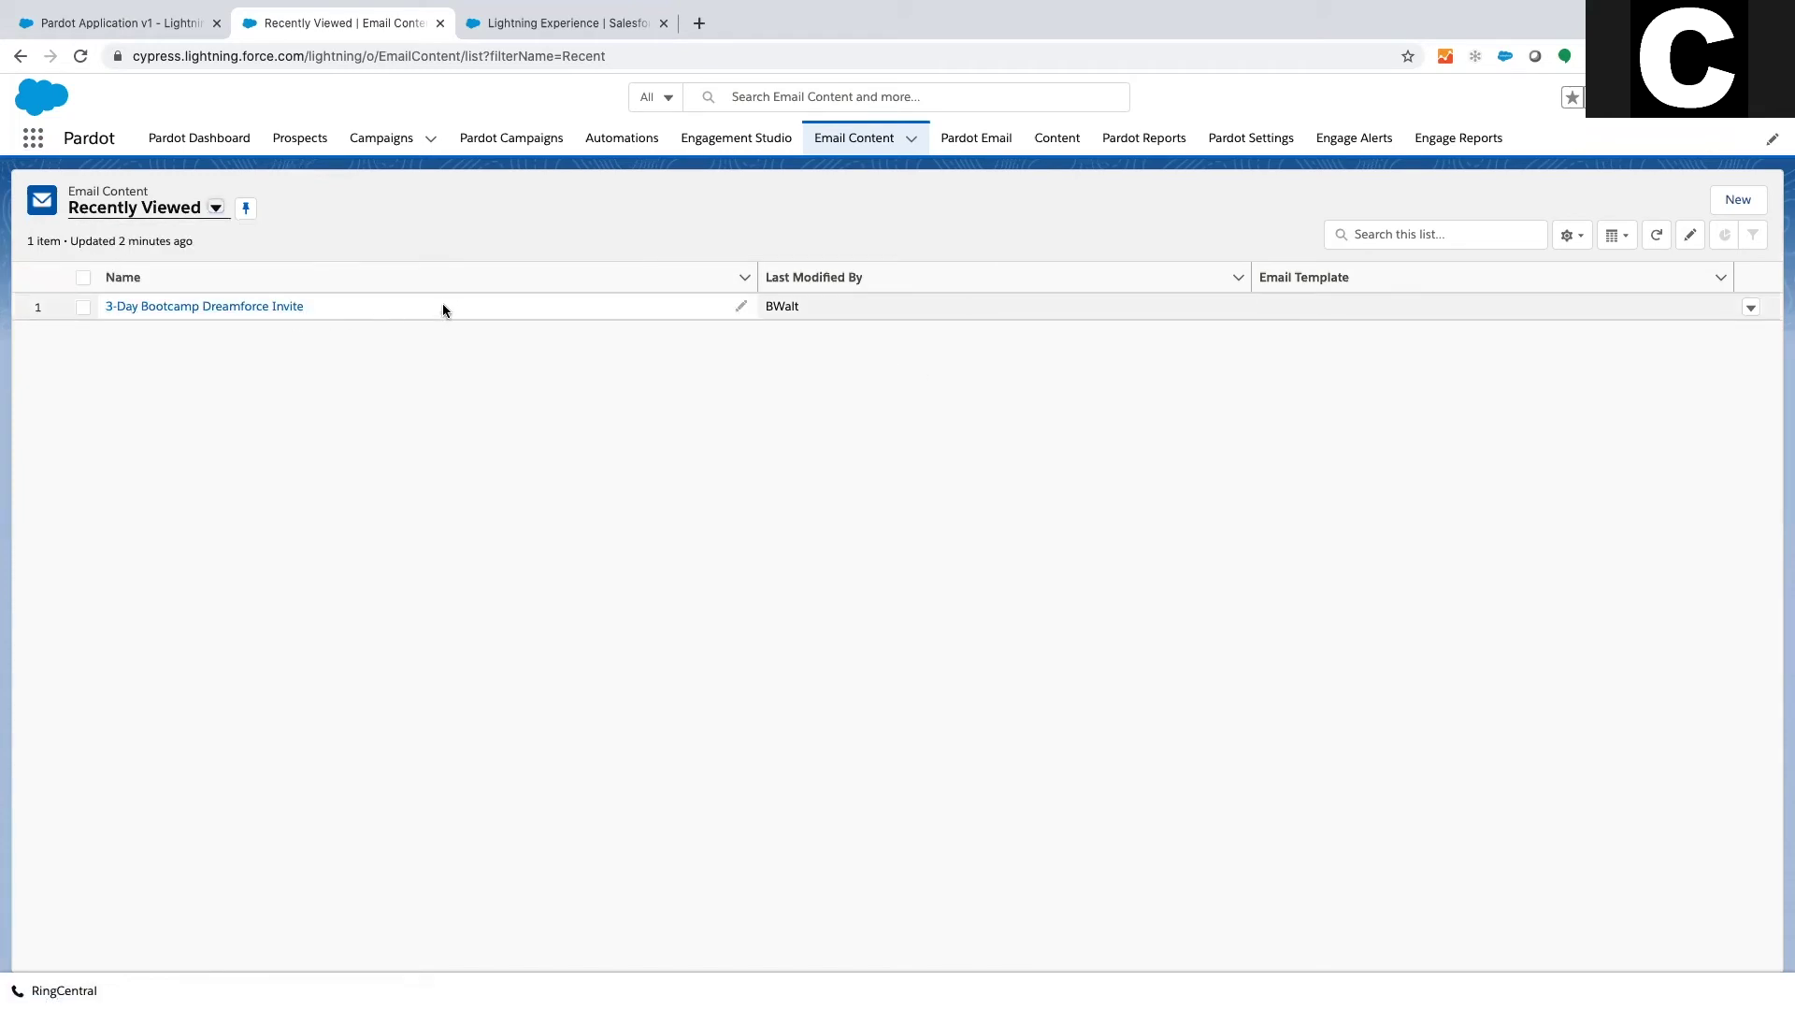
Open the 3-Day Bootcamp Dreamforce Invite in the builder and select its preheader text.
{"action": "left_click", "coordinate": [1750, 309]}
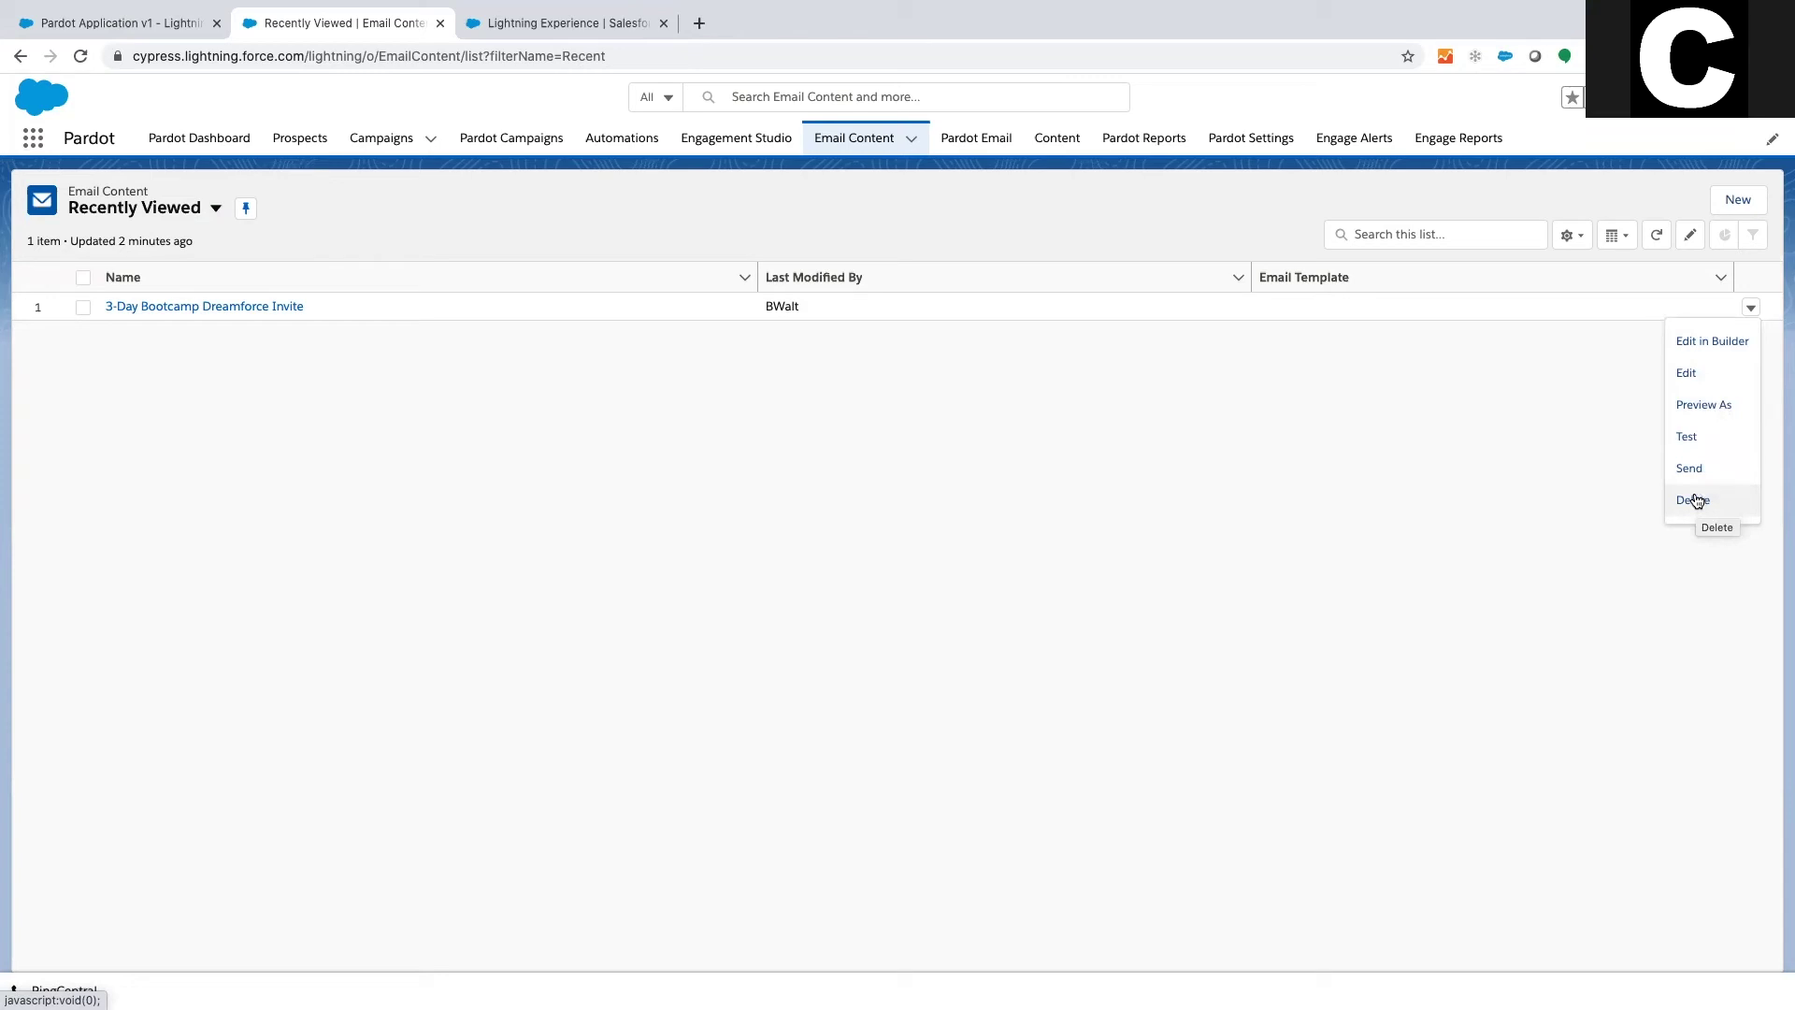
{"action": "left_click", "coordinate": [1703, 344]}
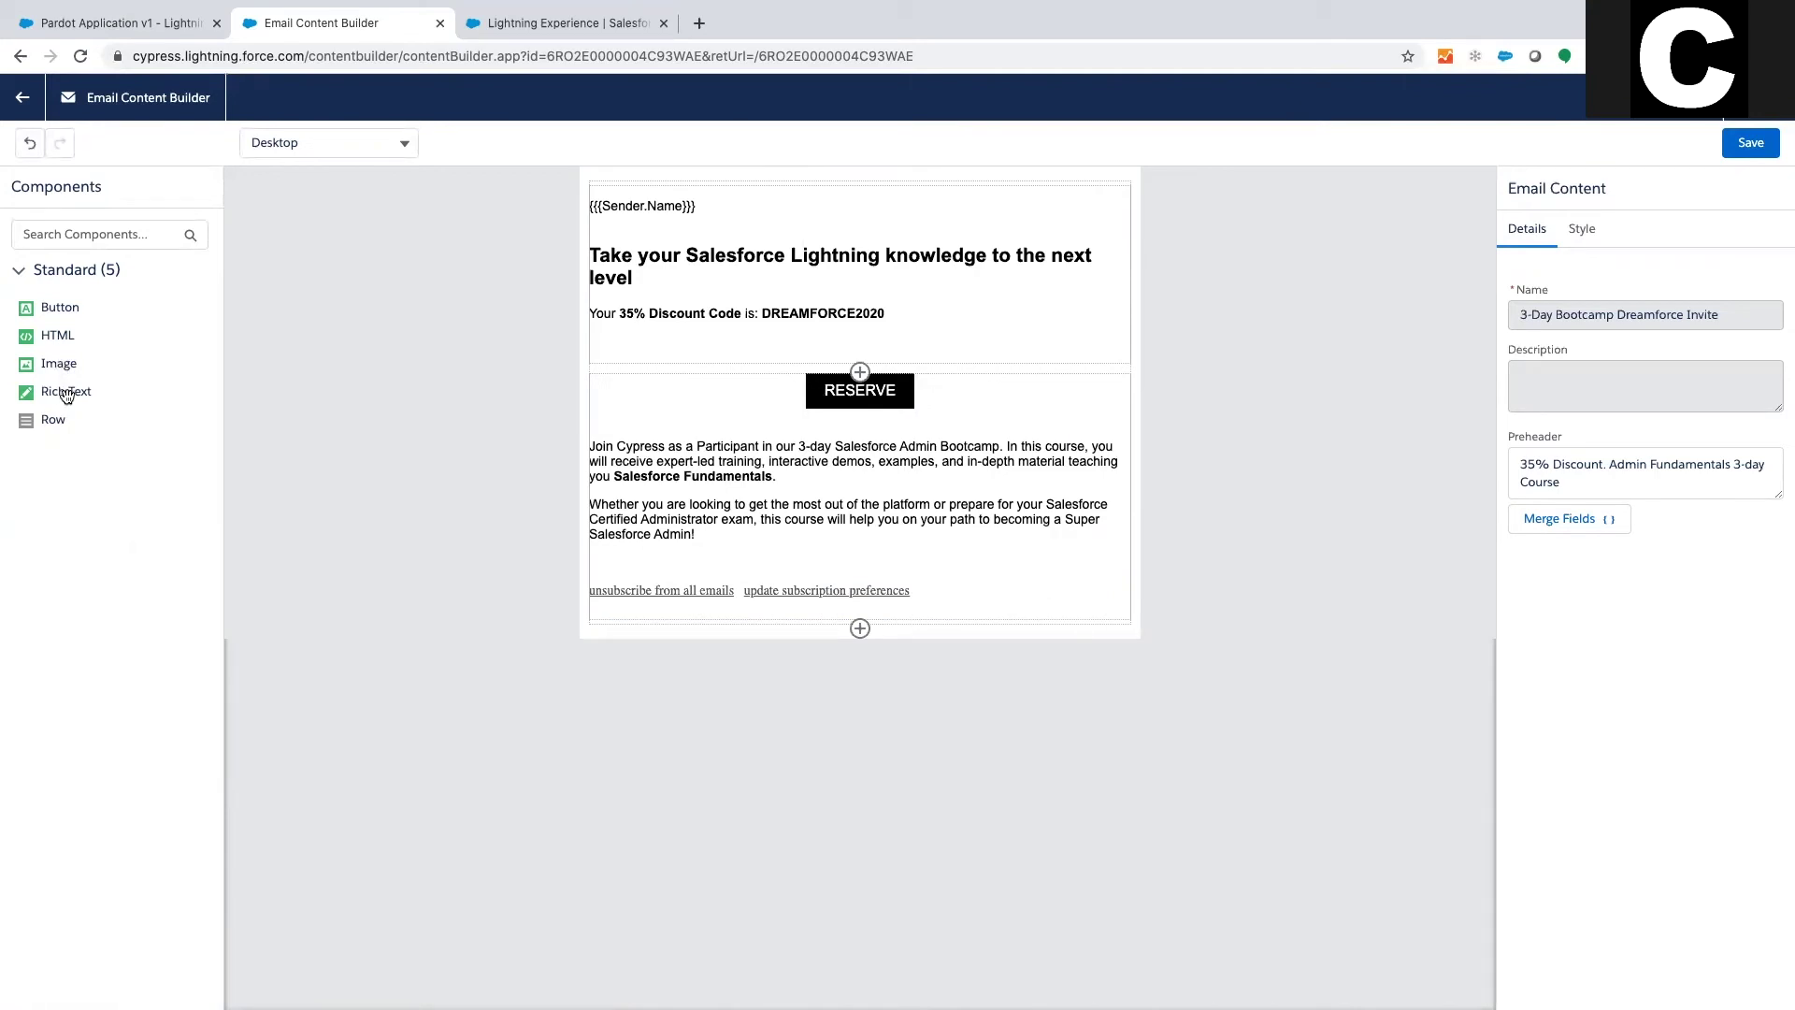
{"action": "triple_click", "coordinate": [1559, 472]}
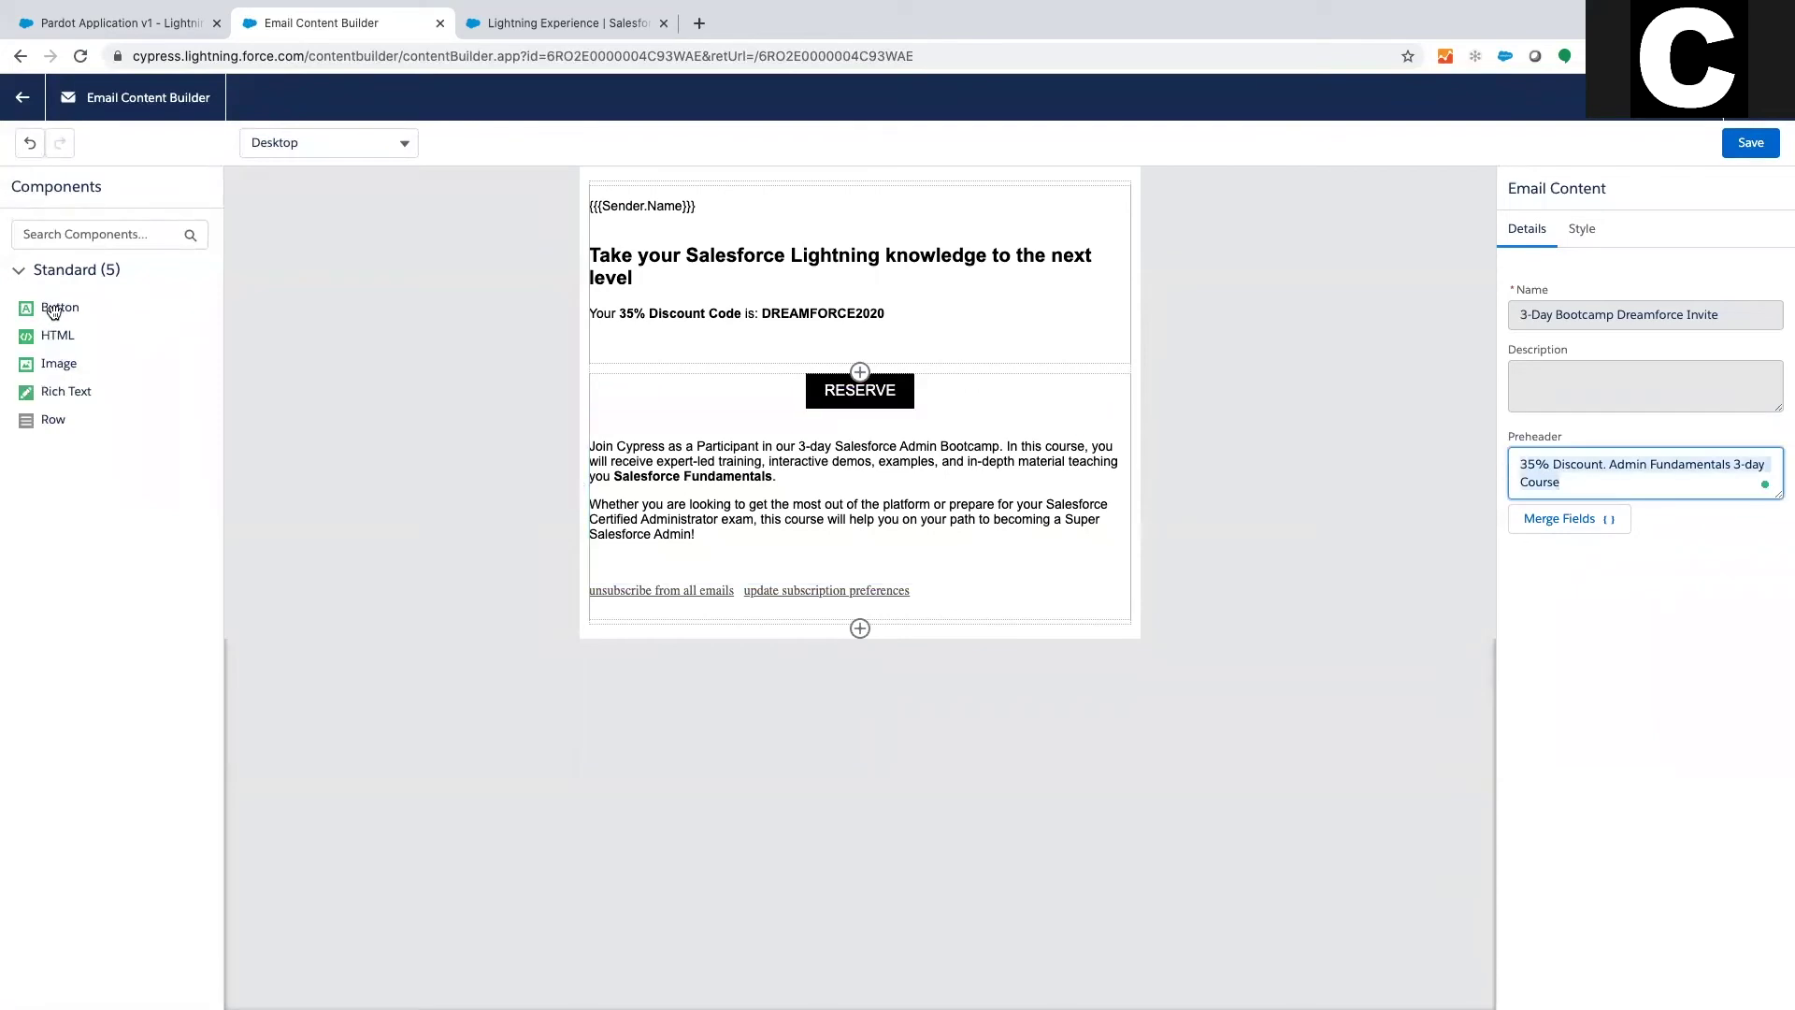
Add a Rich Text component below the unsubscribe links and split its row into five columns.
{"action": "left_click_drag", "start_coordinate": [47, 387], "coordinate": [832, 632]}
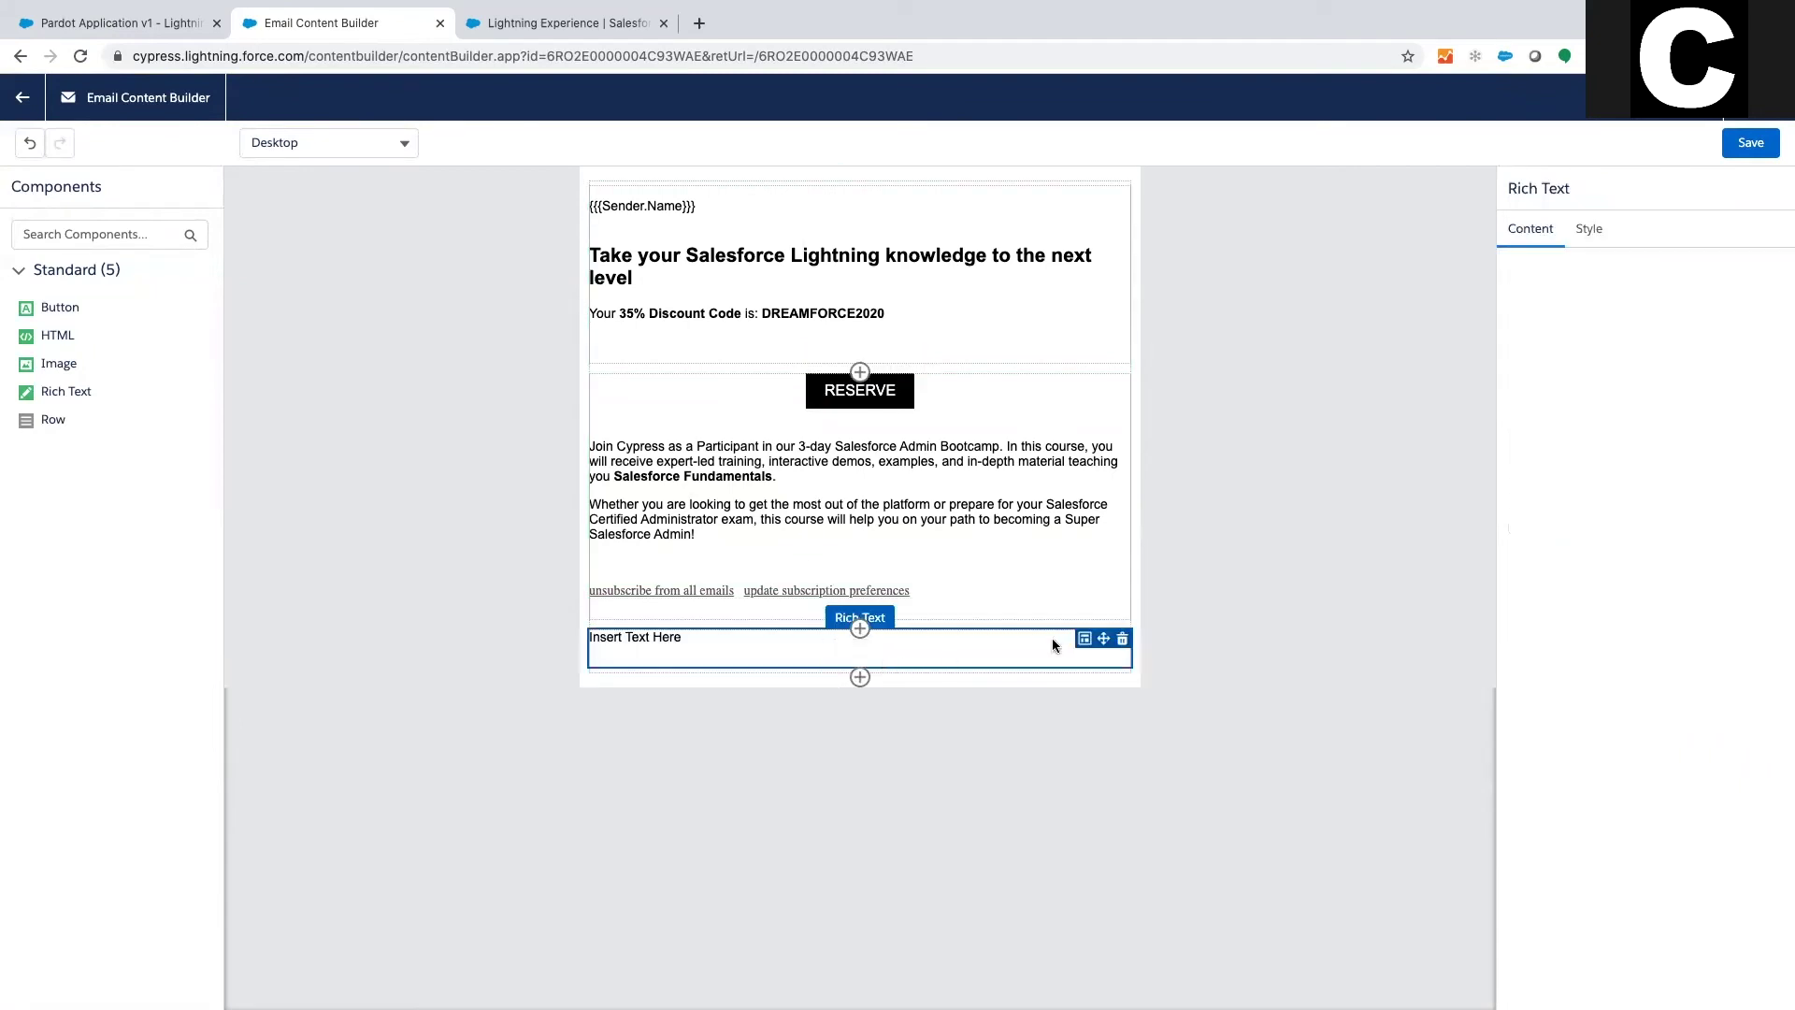
{"action": "left_click", "coordinate": [1085, 640]}
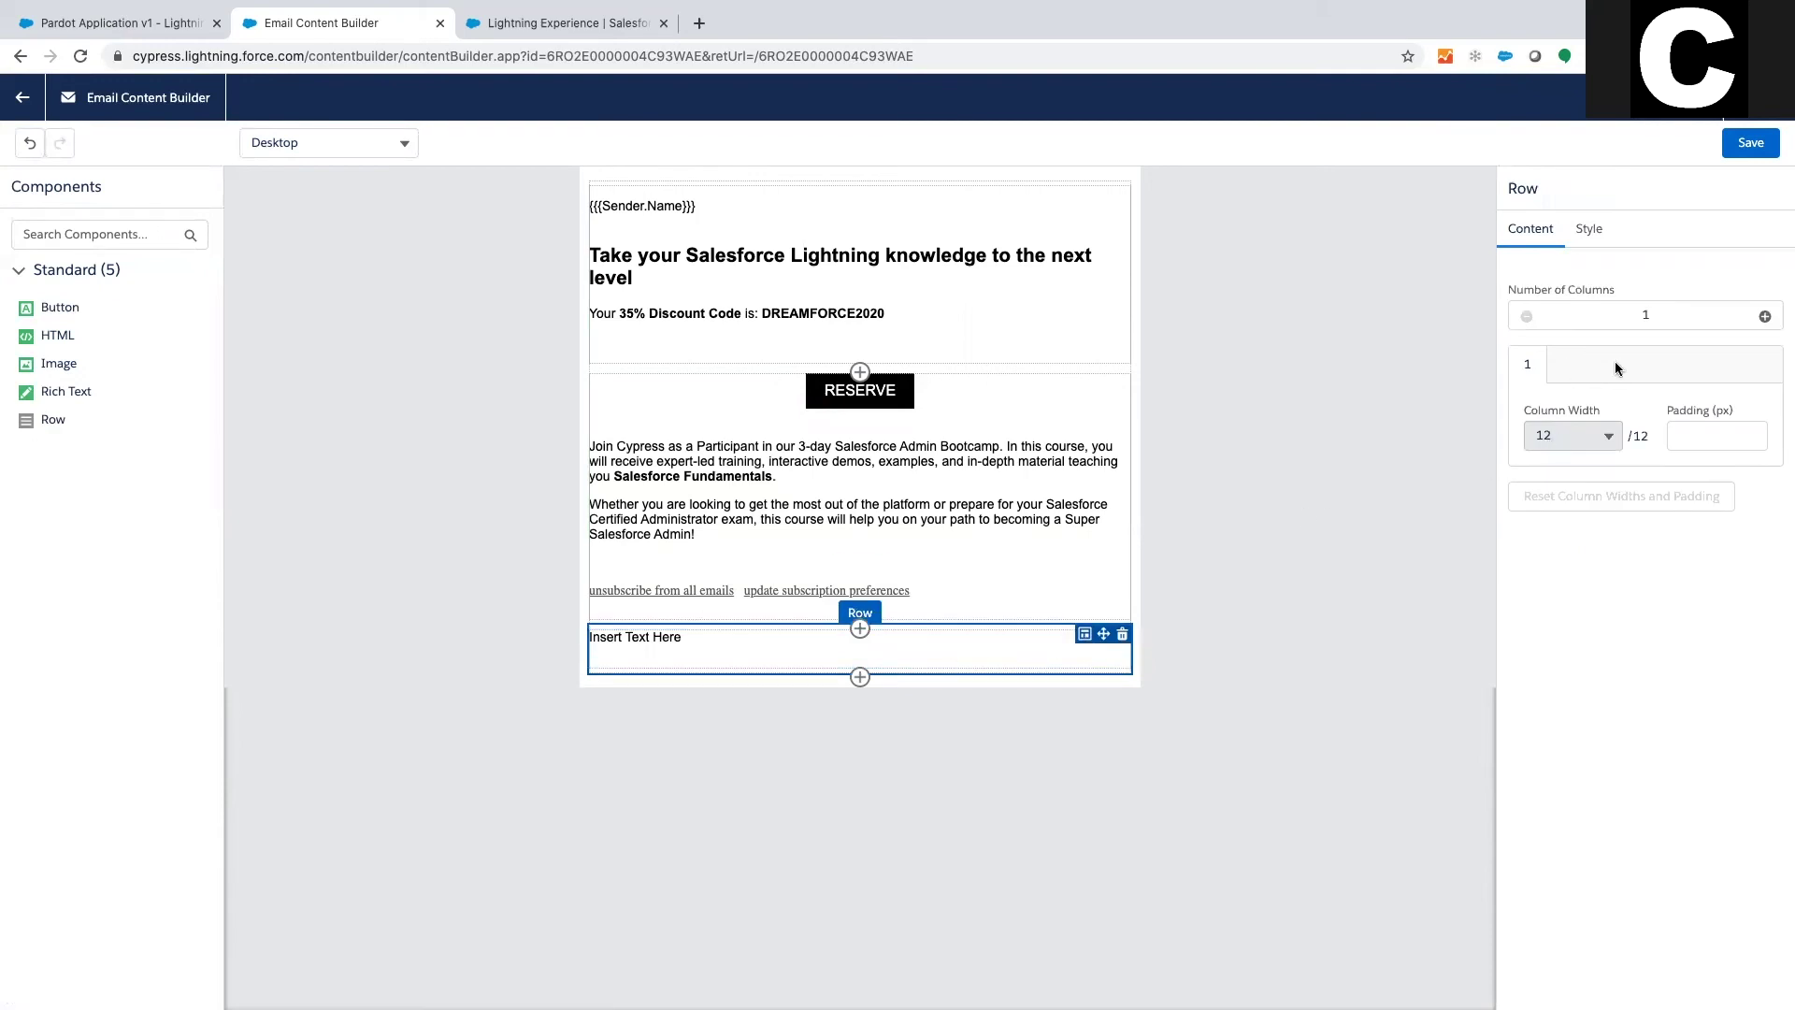
{"action": "left_click", "coordinate": [1764, 316]}
{"action": "left_click", "coordinate": [1764, 317]}
{"action": "left_click", "coordinate": [1764, 317]}
{"action": "left_click", "coordinate": [1764, 317]}
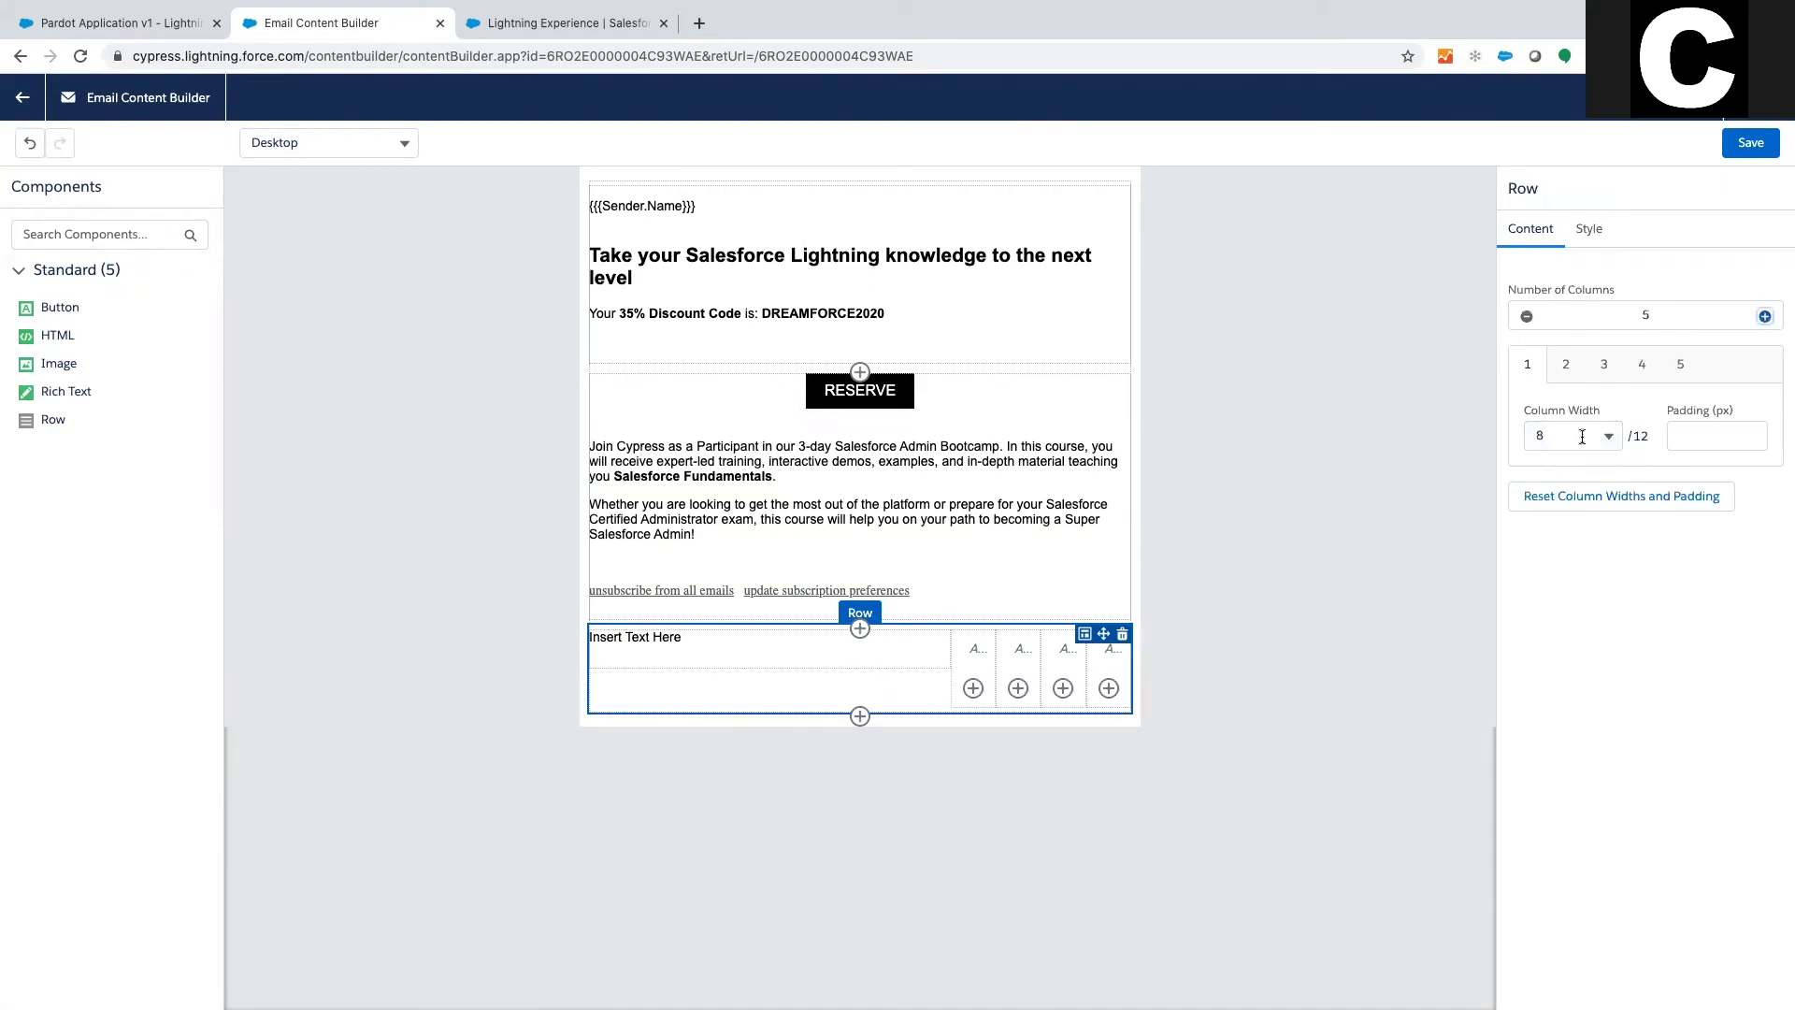
Check the new row's column width choices, try Middle and Bottom column alignment, and set it back to Top.
{"action": "mouse_move", "coordinate": [943, 652]}
{"action": "left_click", "coordinate": [1609, 436]}
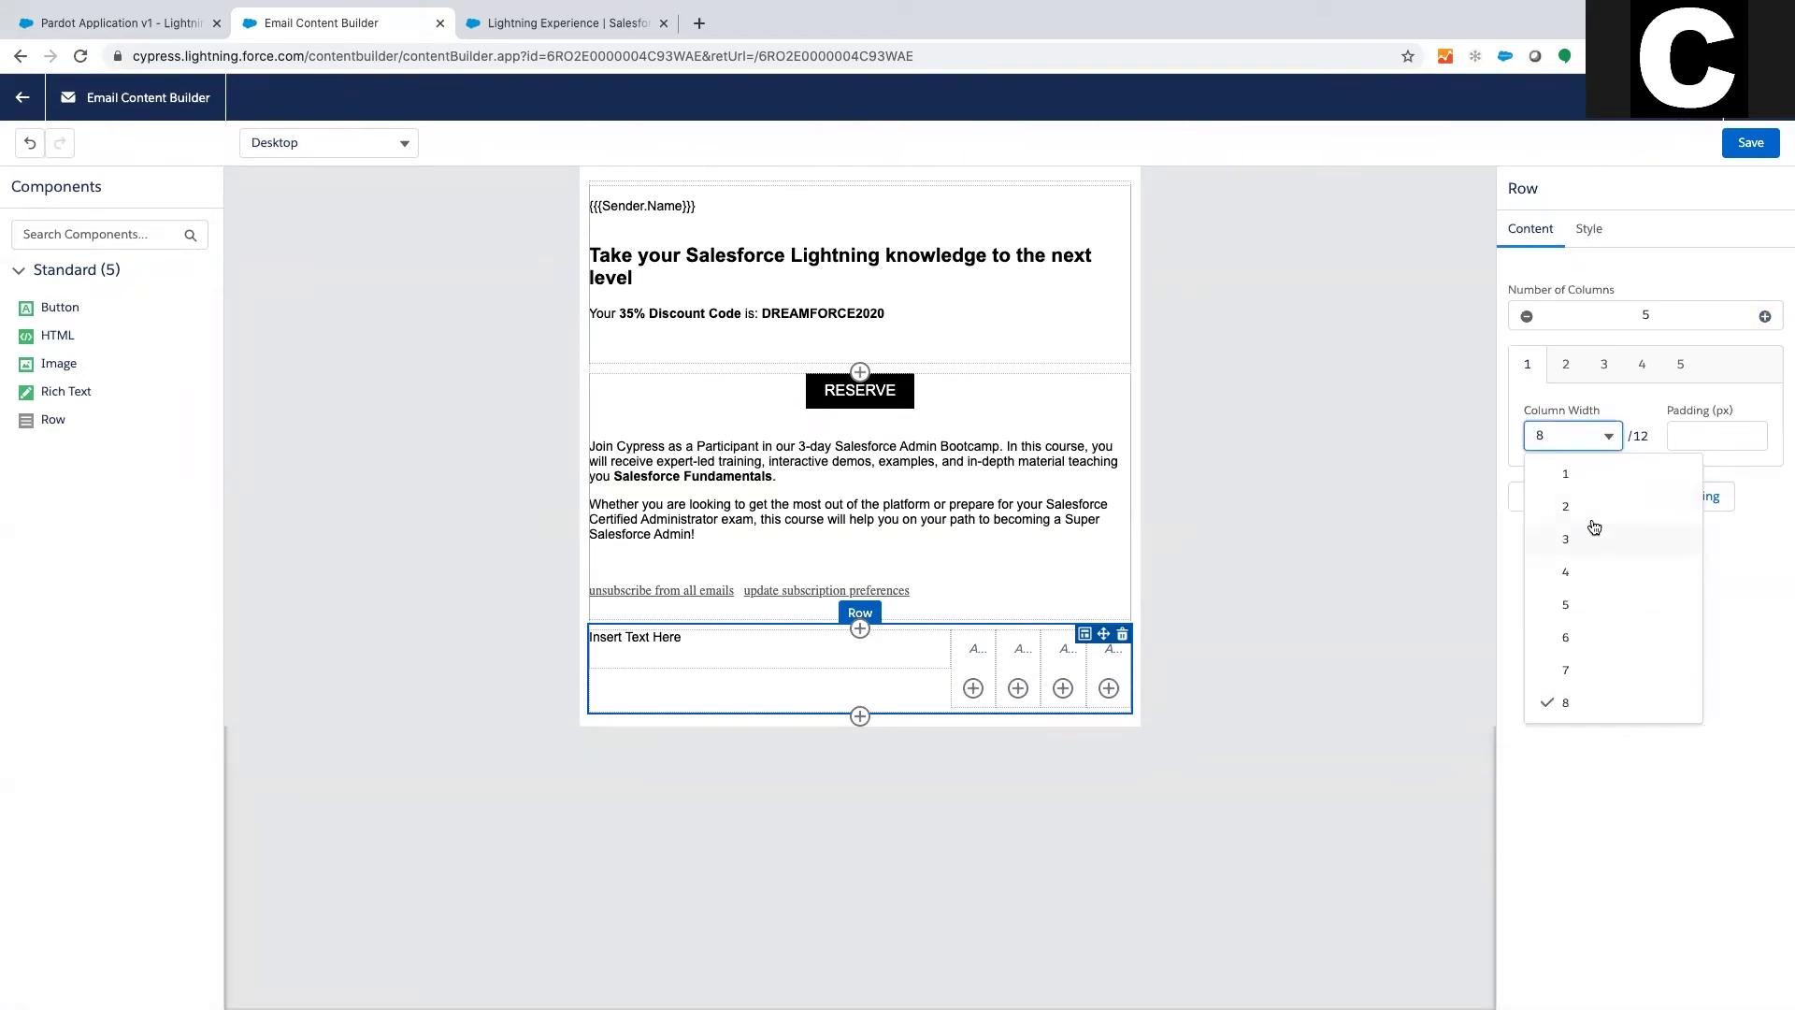
{"action": "left_click", "coordinate": [1588, 232]}
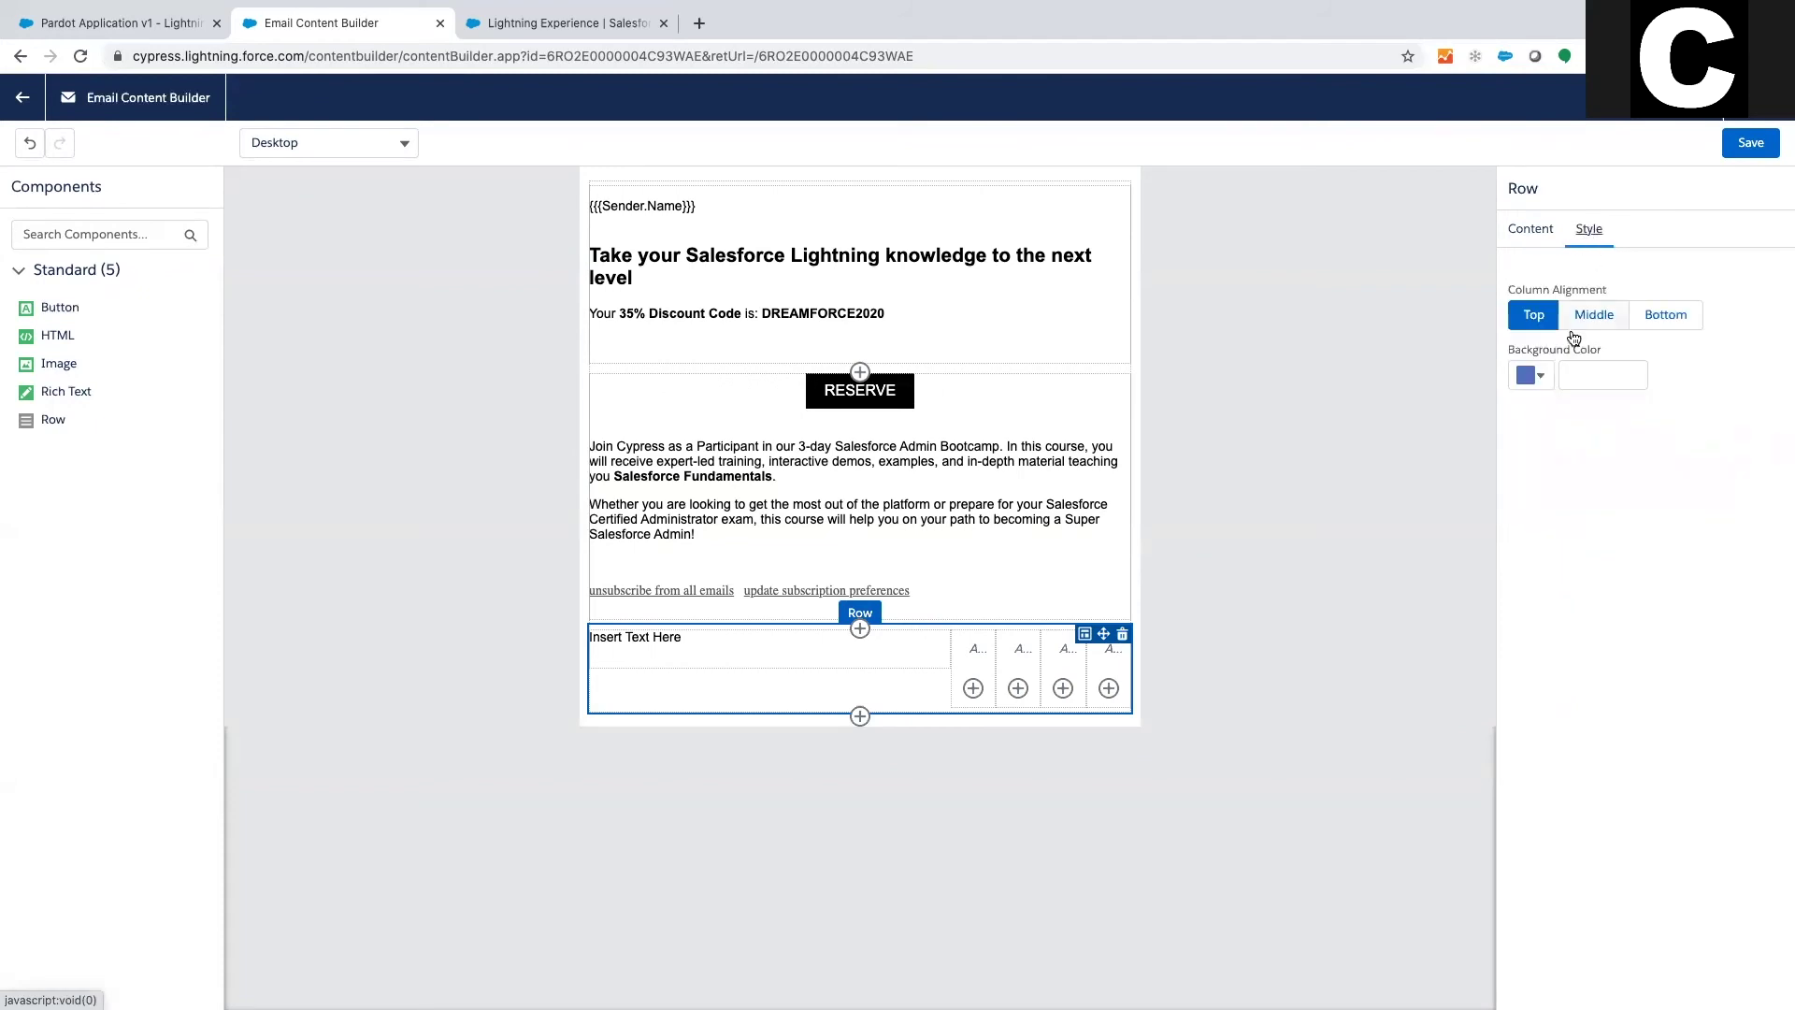
{"action": "left_click", "coordinate": [1593, 316]}
{"action": "left_click", "coordinate": [1653, 320]}
{"action": "left_click", "coordinate": [1592, 318]}
{"action": "left_click", "coordinate": [1533, 316]}
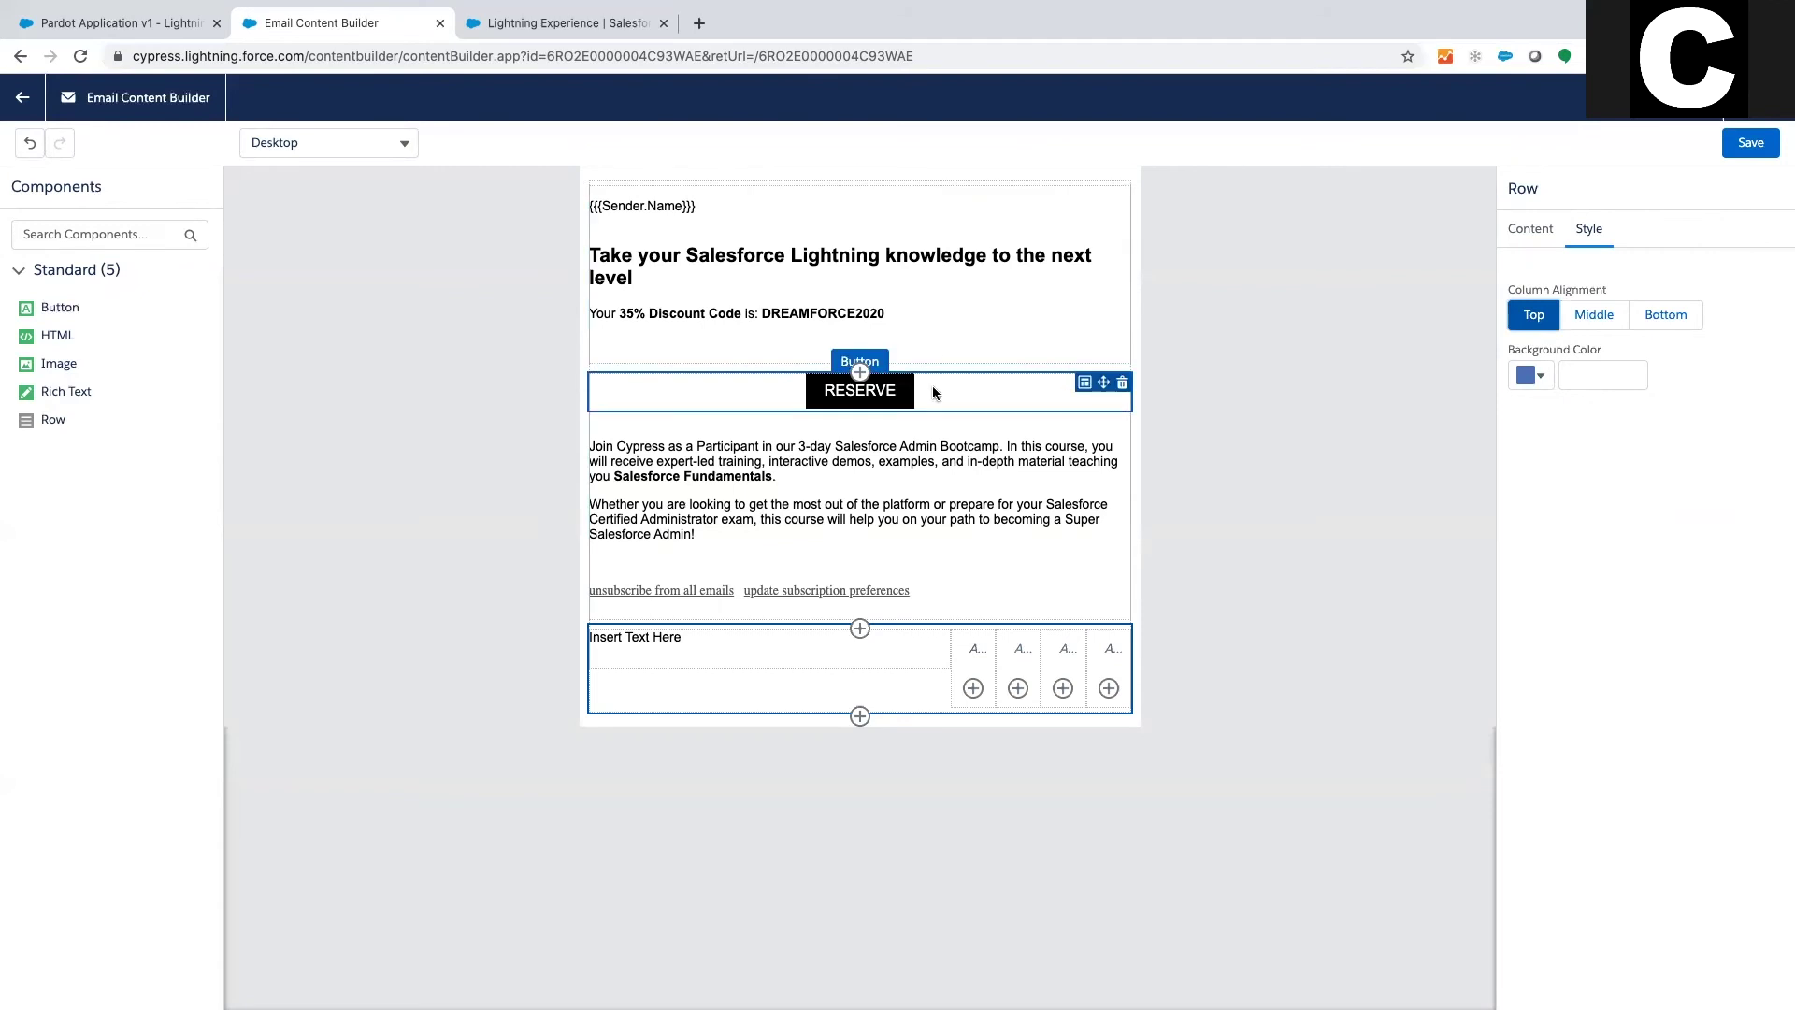
Select the header text block, save the email content and return to its record page.
{"action": "left_click", "coordinate": [854, 356]}
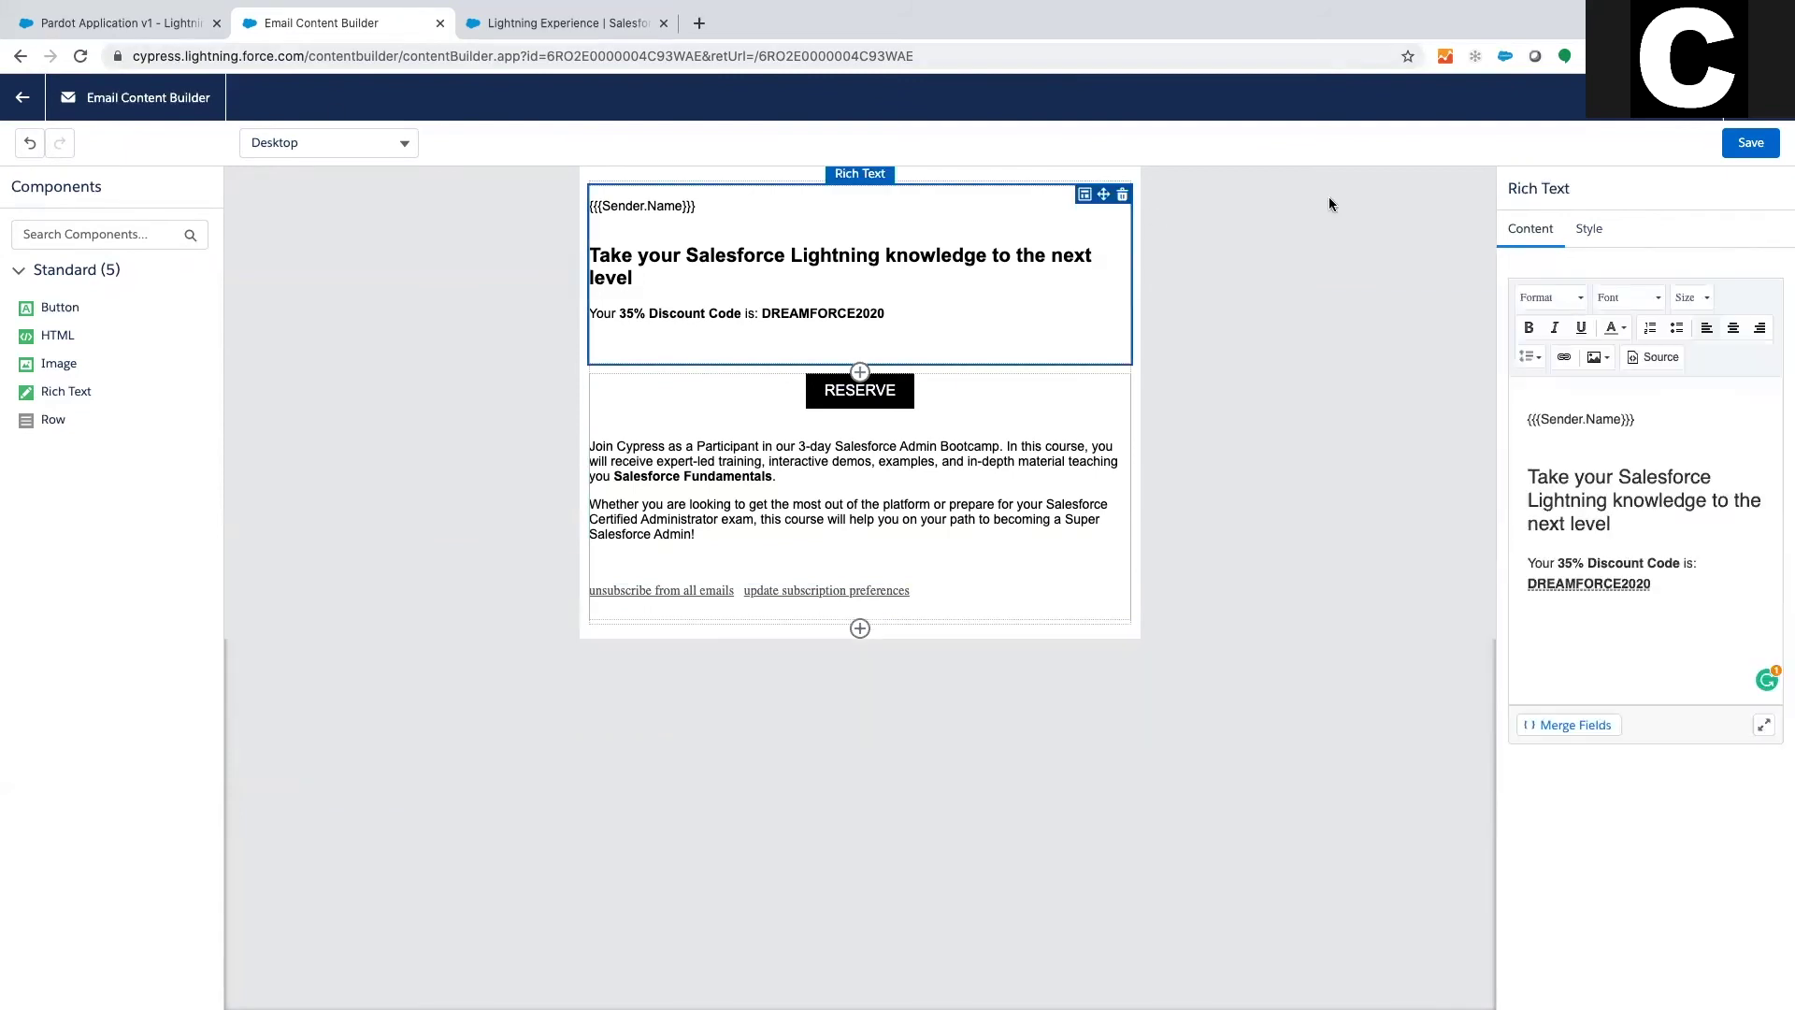
{"action": "left_click", "coordinate": [1750, 144]}
{"action": "left_click", "coordinate": [22, 97]}
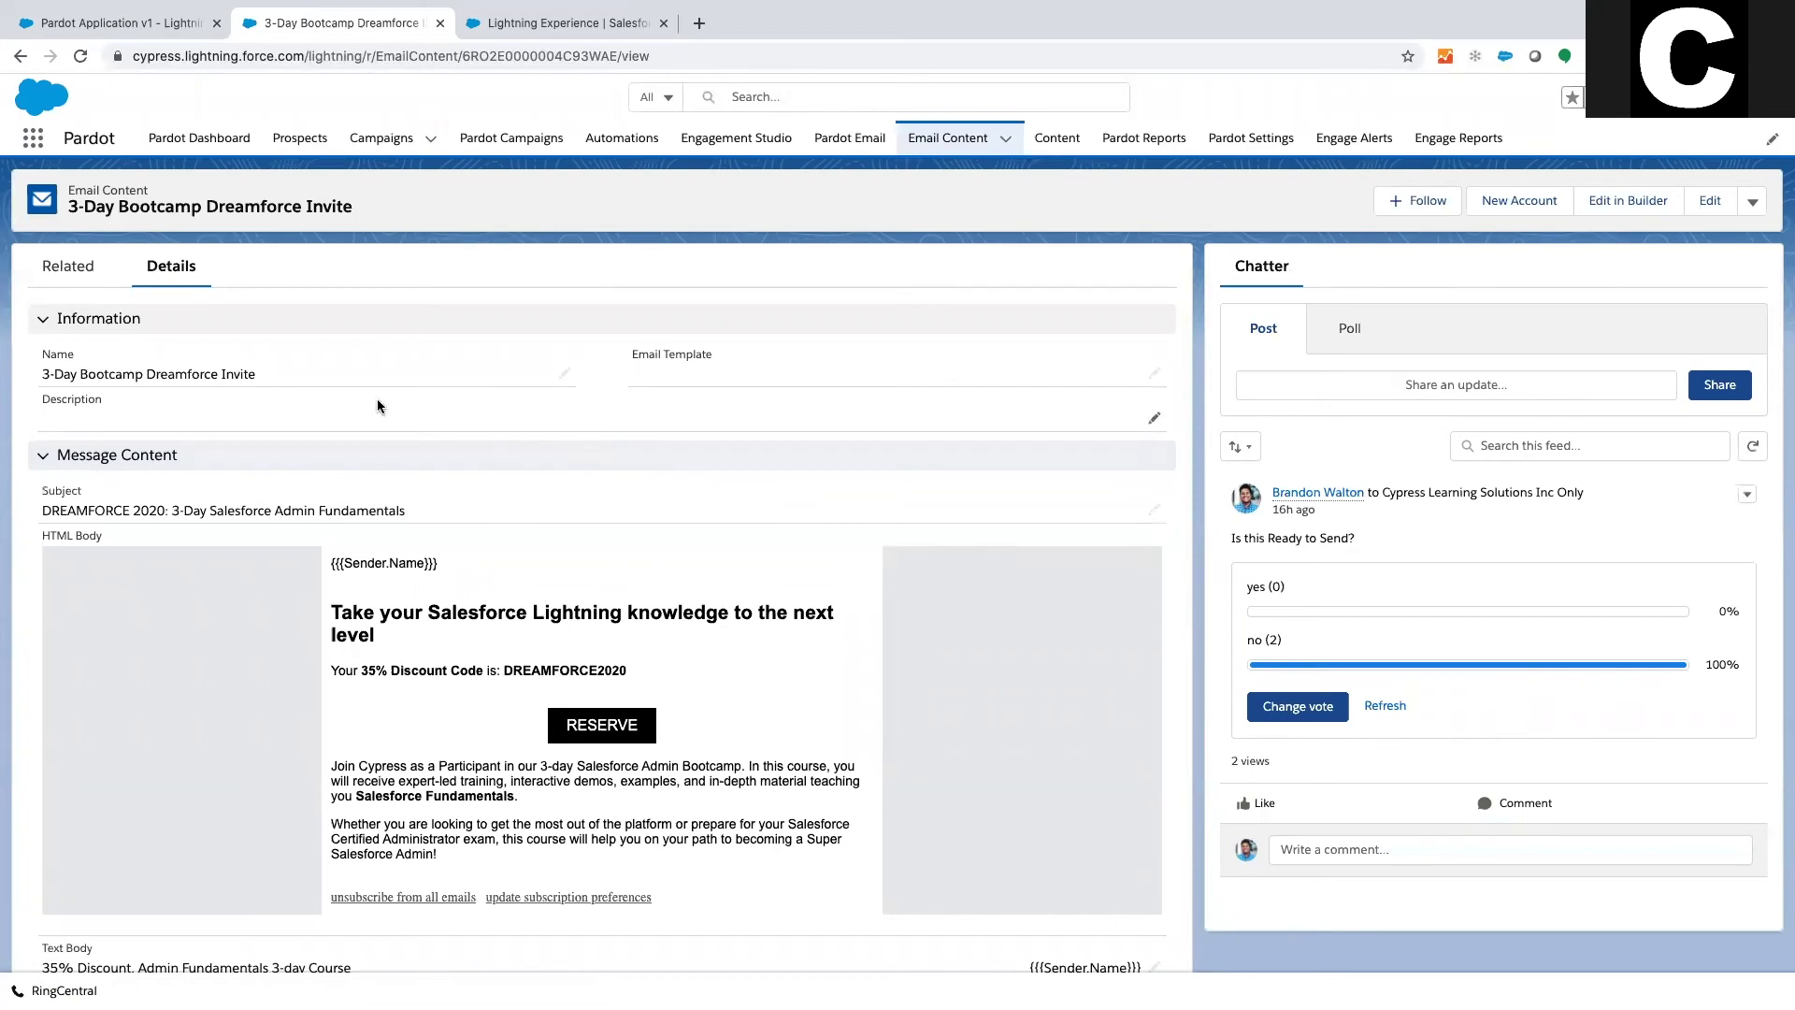
Review the invite record's message content, Chatter poll, text body and engagement metrics.
{"action": "scroll", "coordinate": [356, 337], "scroll_direction": "down", "scroll_amount": 3}
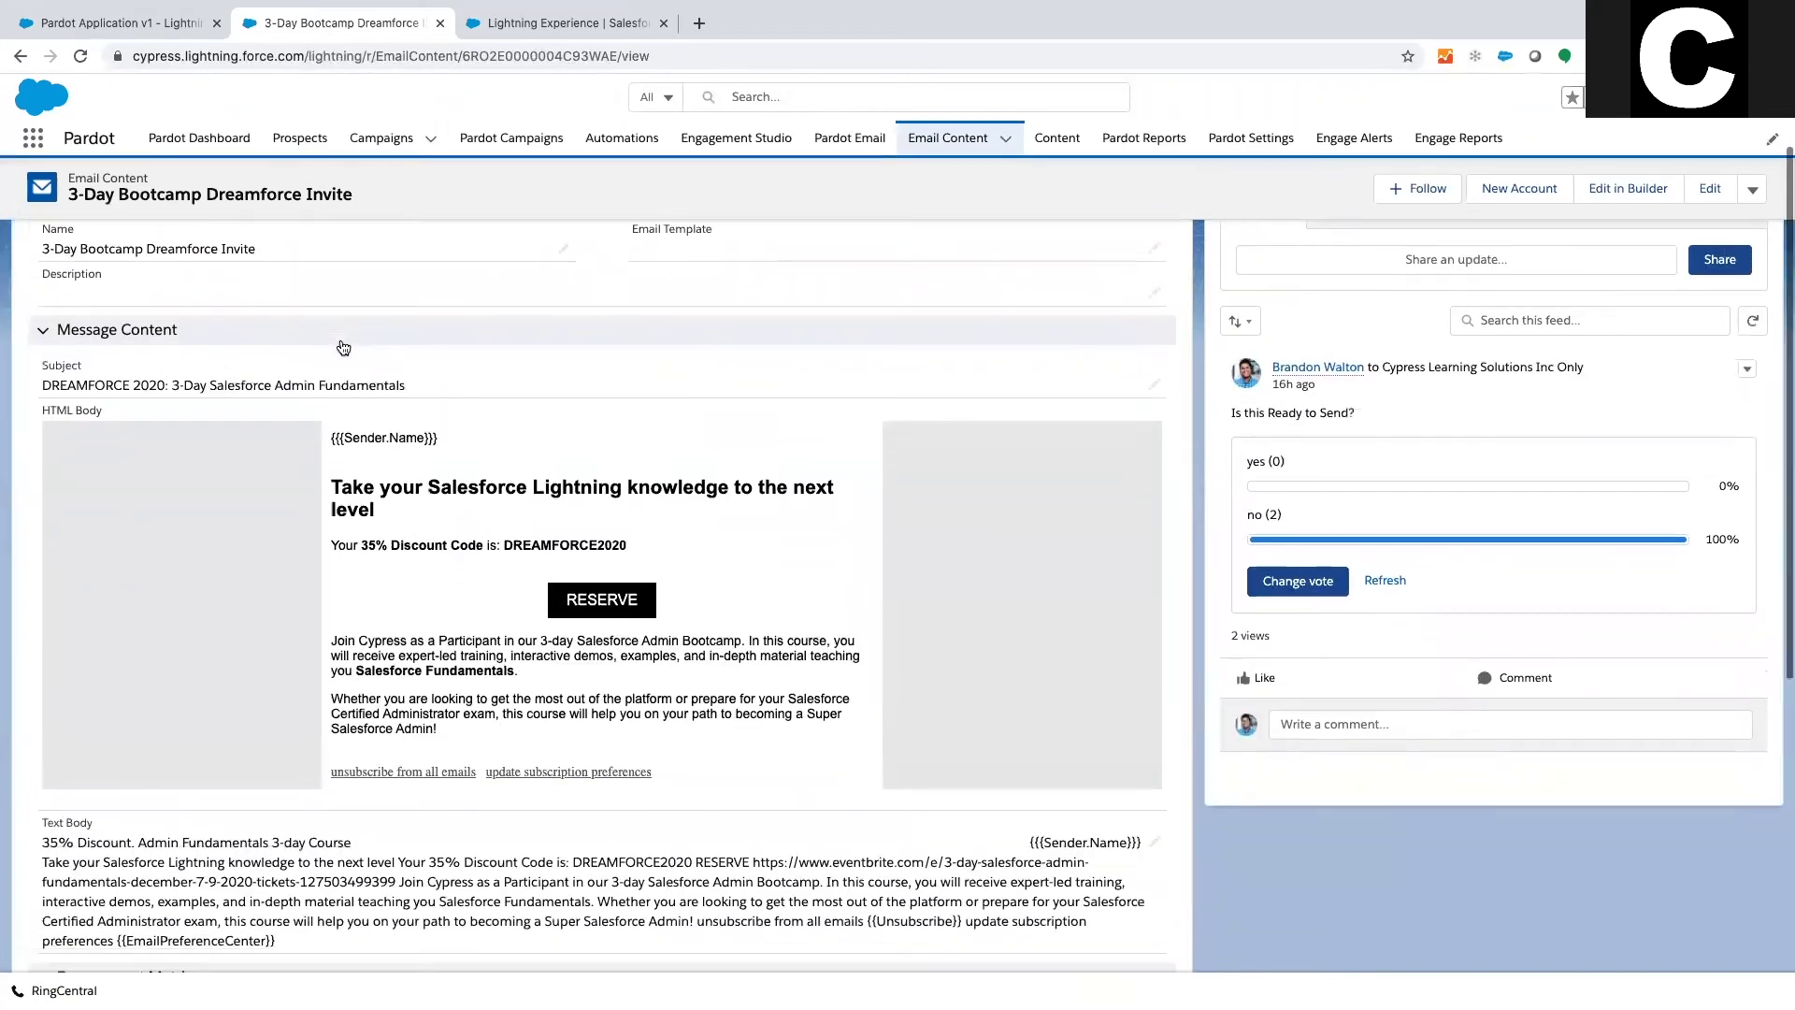
{"action": "scroll", "coordinate": [343, 348], "scroll_direction": "up", "scroll_amount": 3}
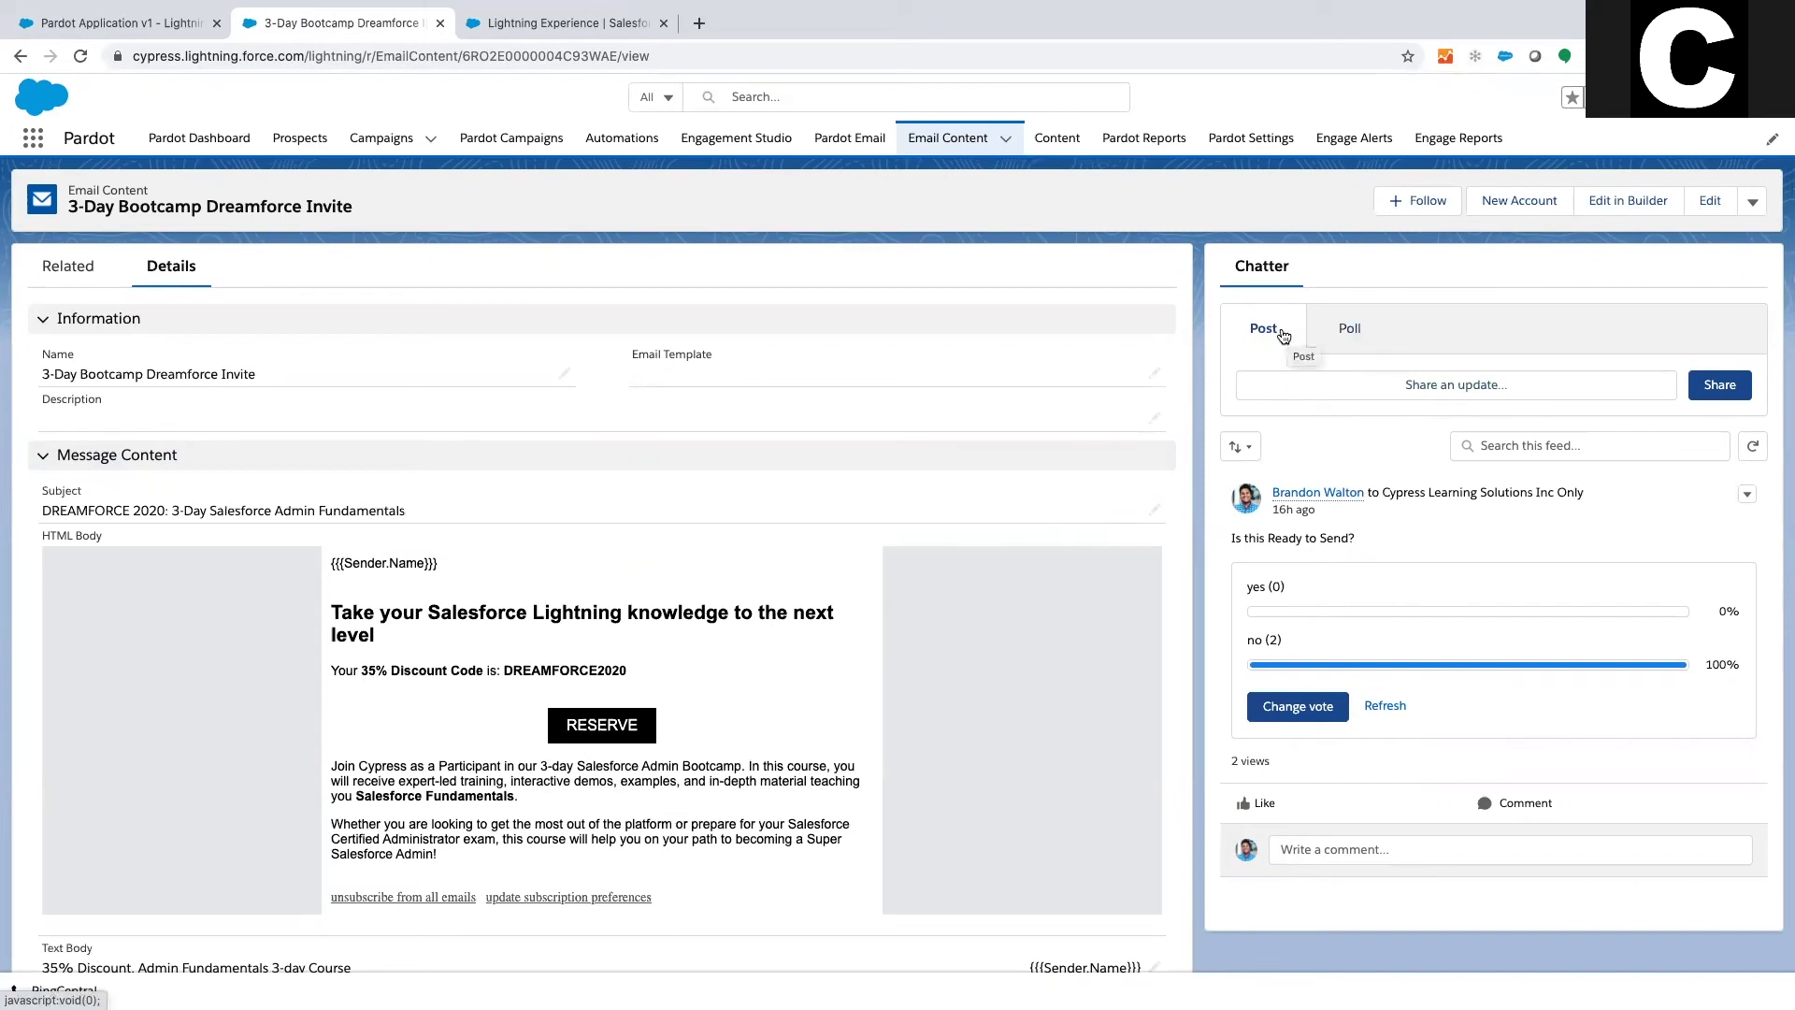
{"action": "scroll", "coordinate": [1284, 336], "scroll_direction": "down", "scroll_amount": 1}
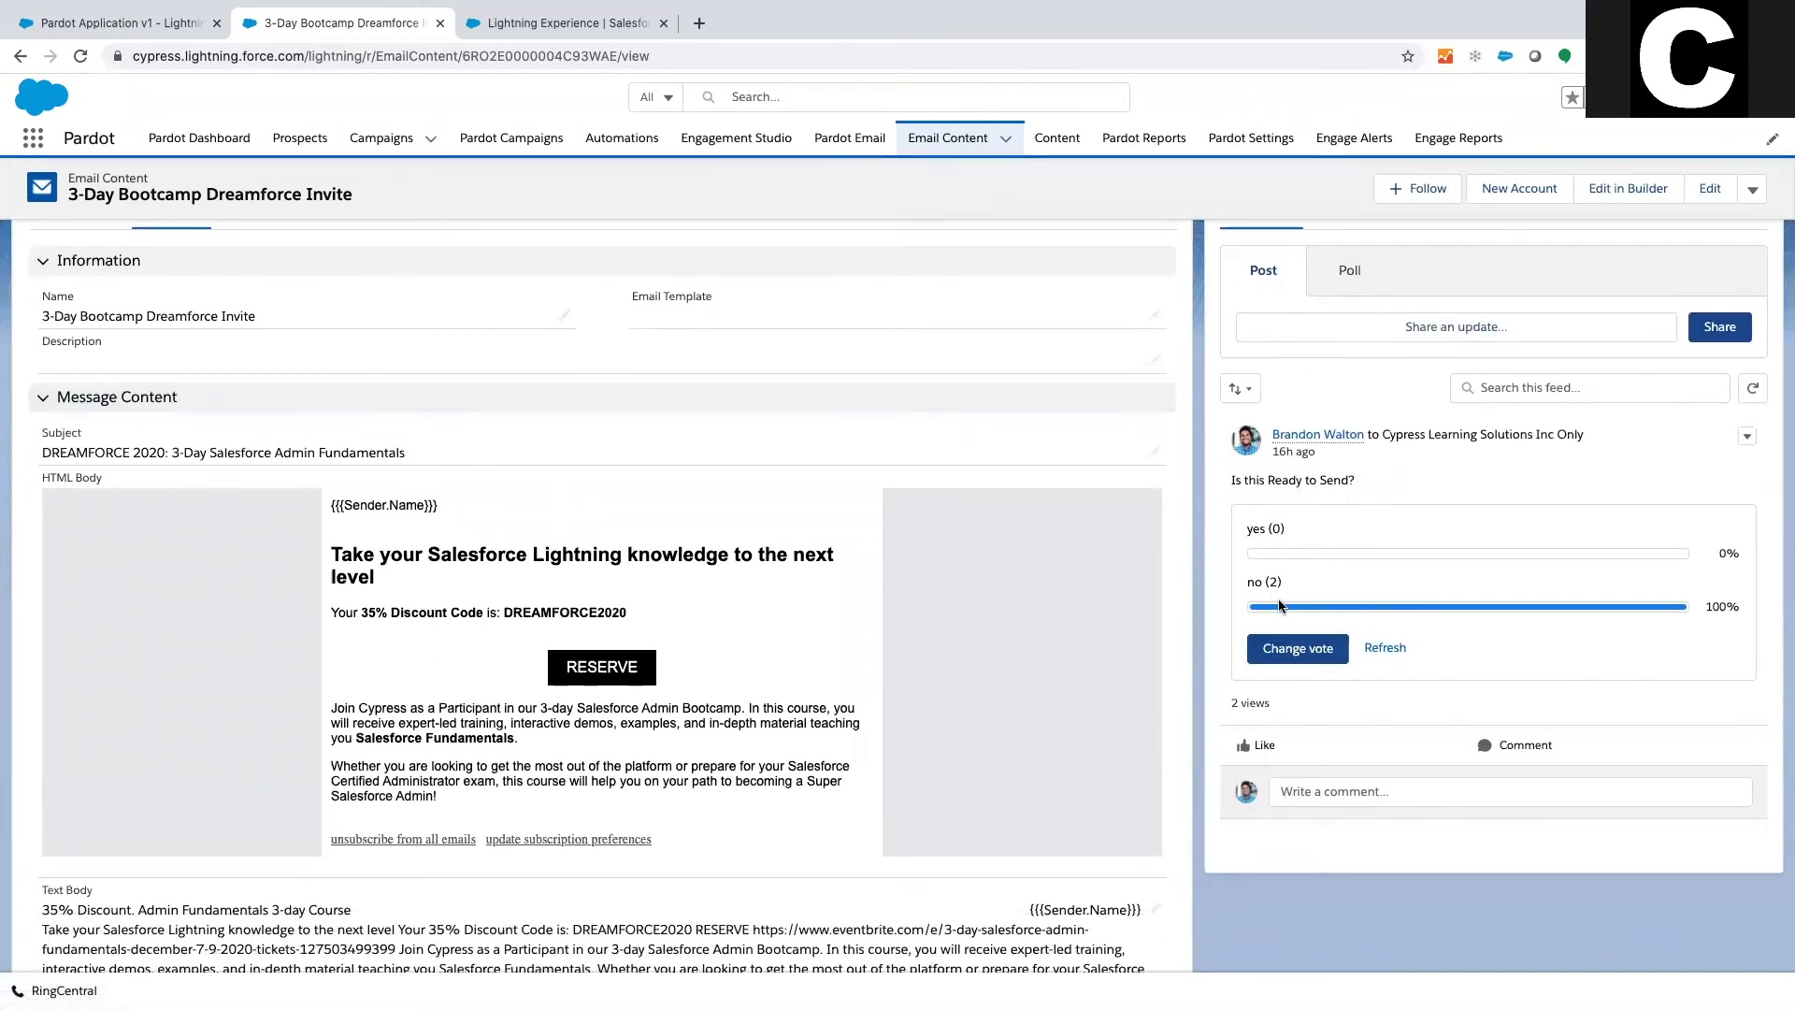
{"action": "scroll", "coordinate": [1083, 591], "scroll_direction": "down", "scroll_amount": 10}
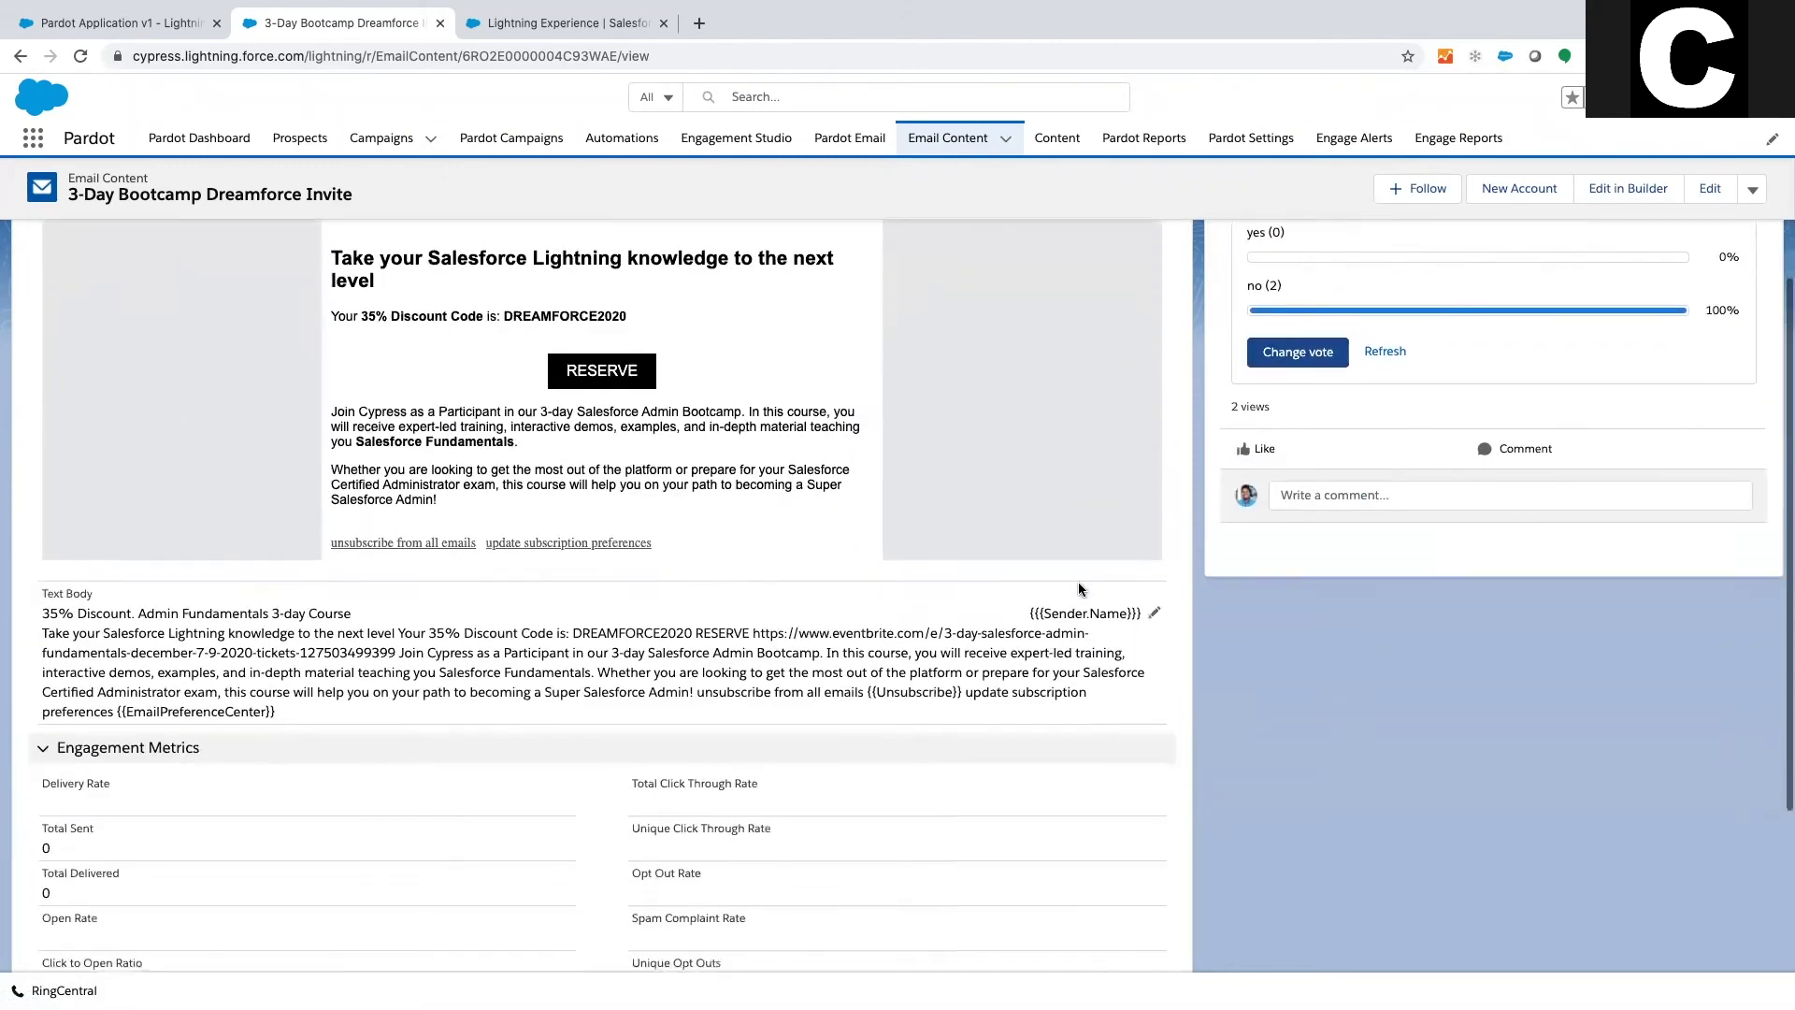
{"action": "scroll", "coordinate": [563, 547], "scroll_direction": "down", "scroll_amount": 1}
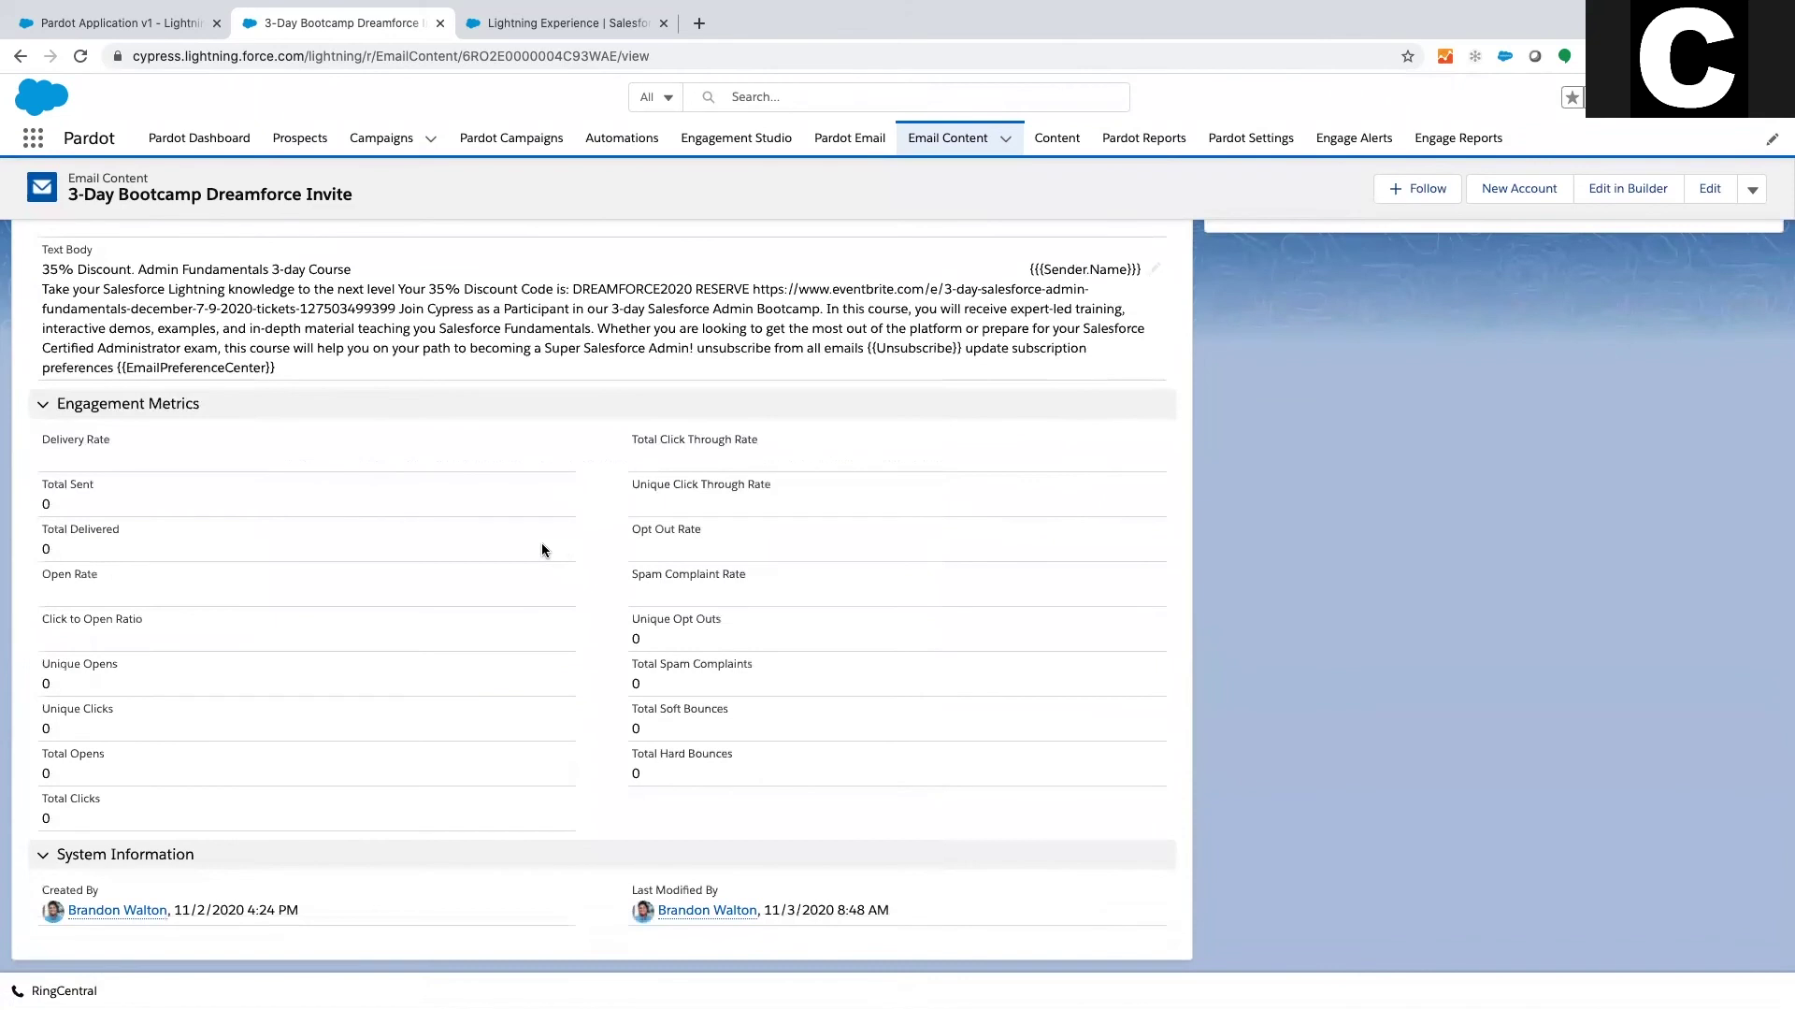
{"action": "scroll", "coordinate": [542, 550], "scroll_direction": "up", "scroll_amount": 12}
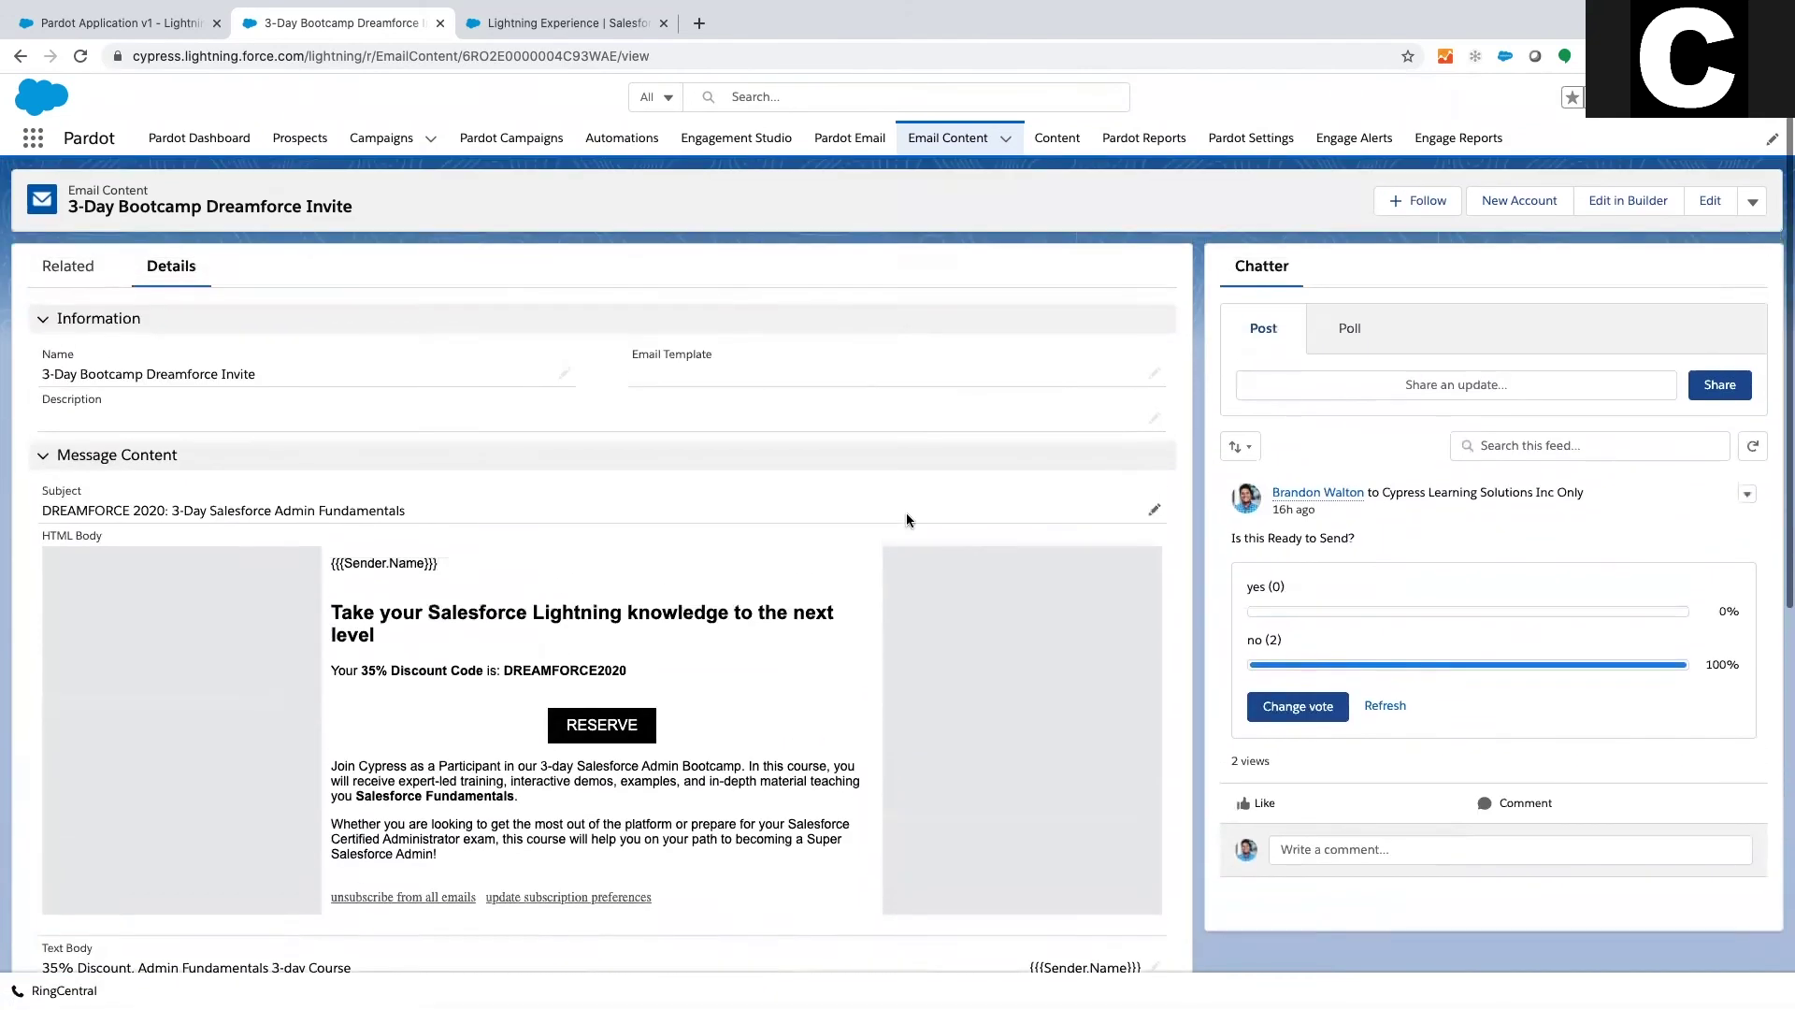
Open the invite's test email form, view its Pardot Lists and Individual Emails recipient fields, and close it.
{"action": "left_click", "coordinate": [1752, 203]}
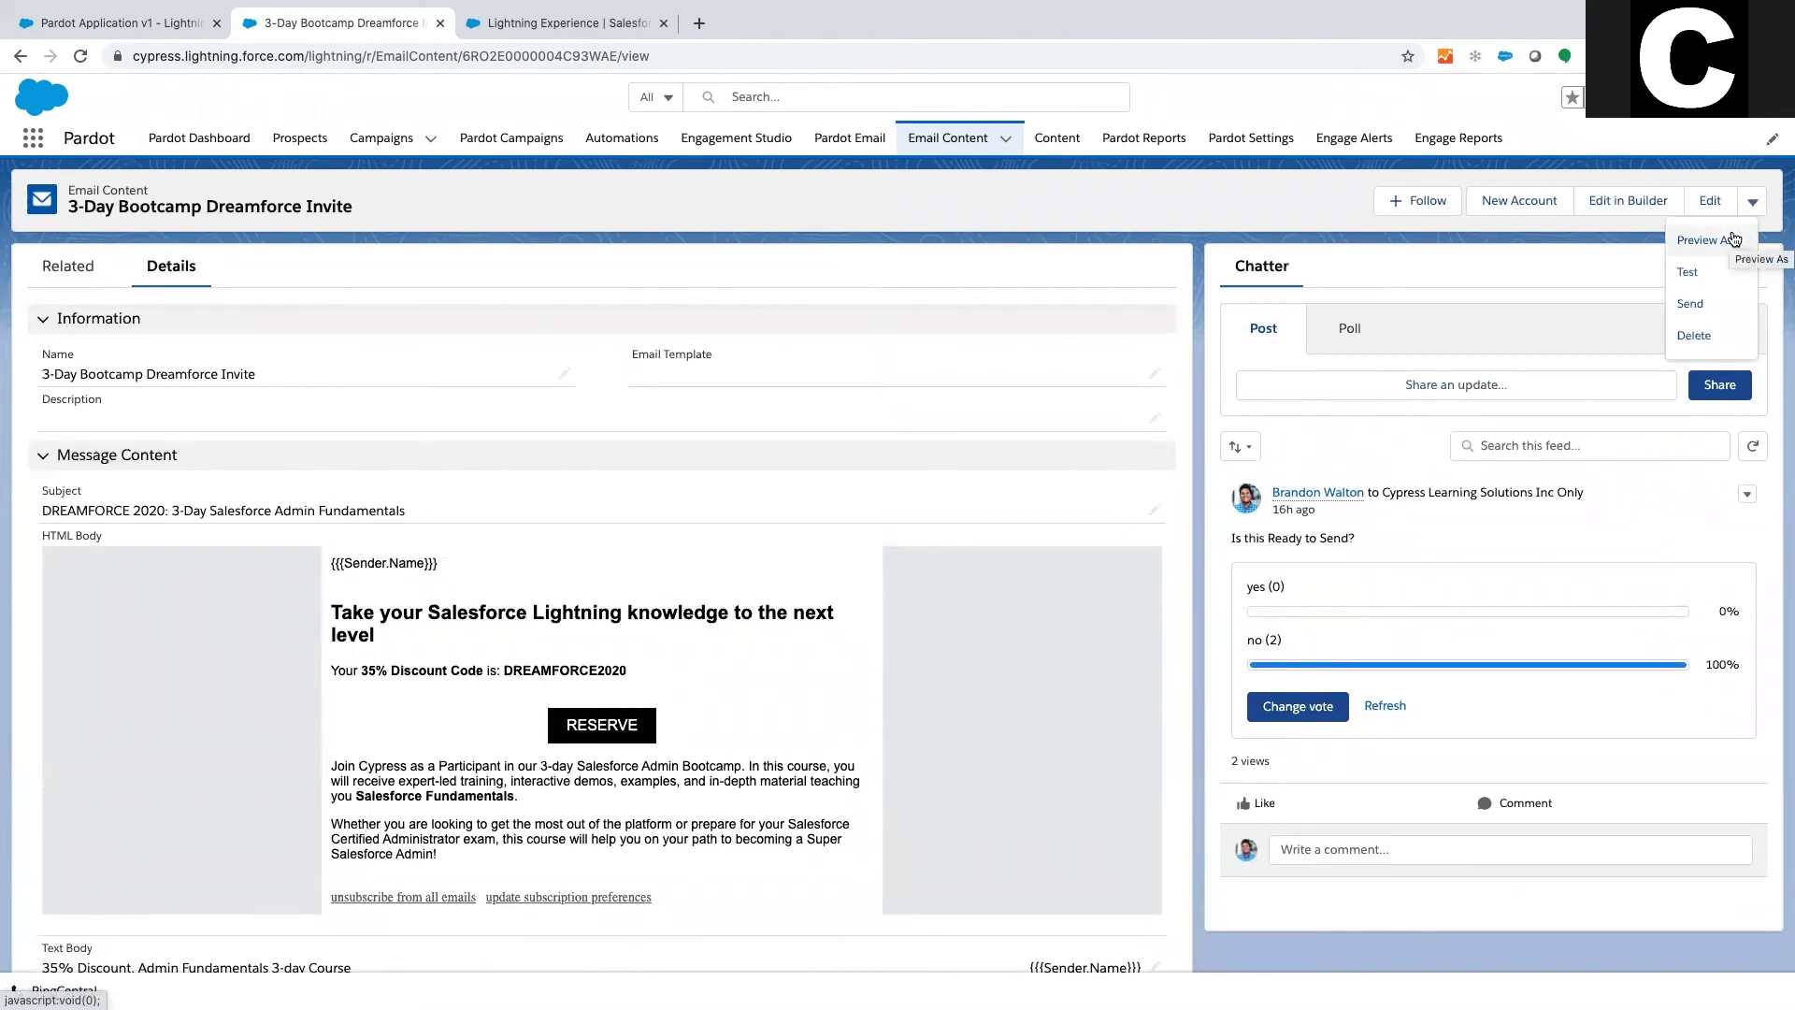
{"action": "left_click", "coordinate": [1703, 271]}
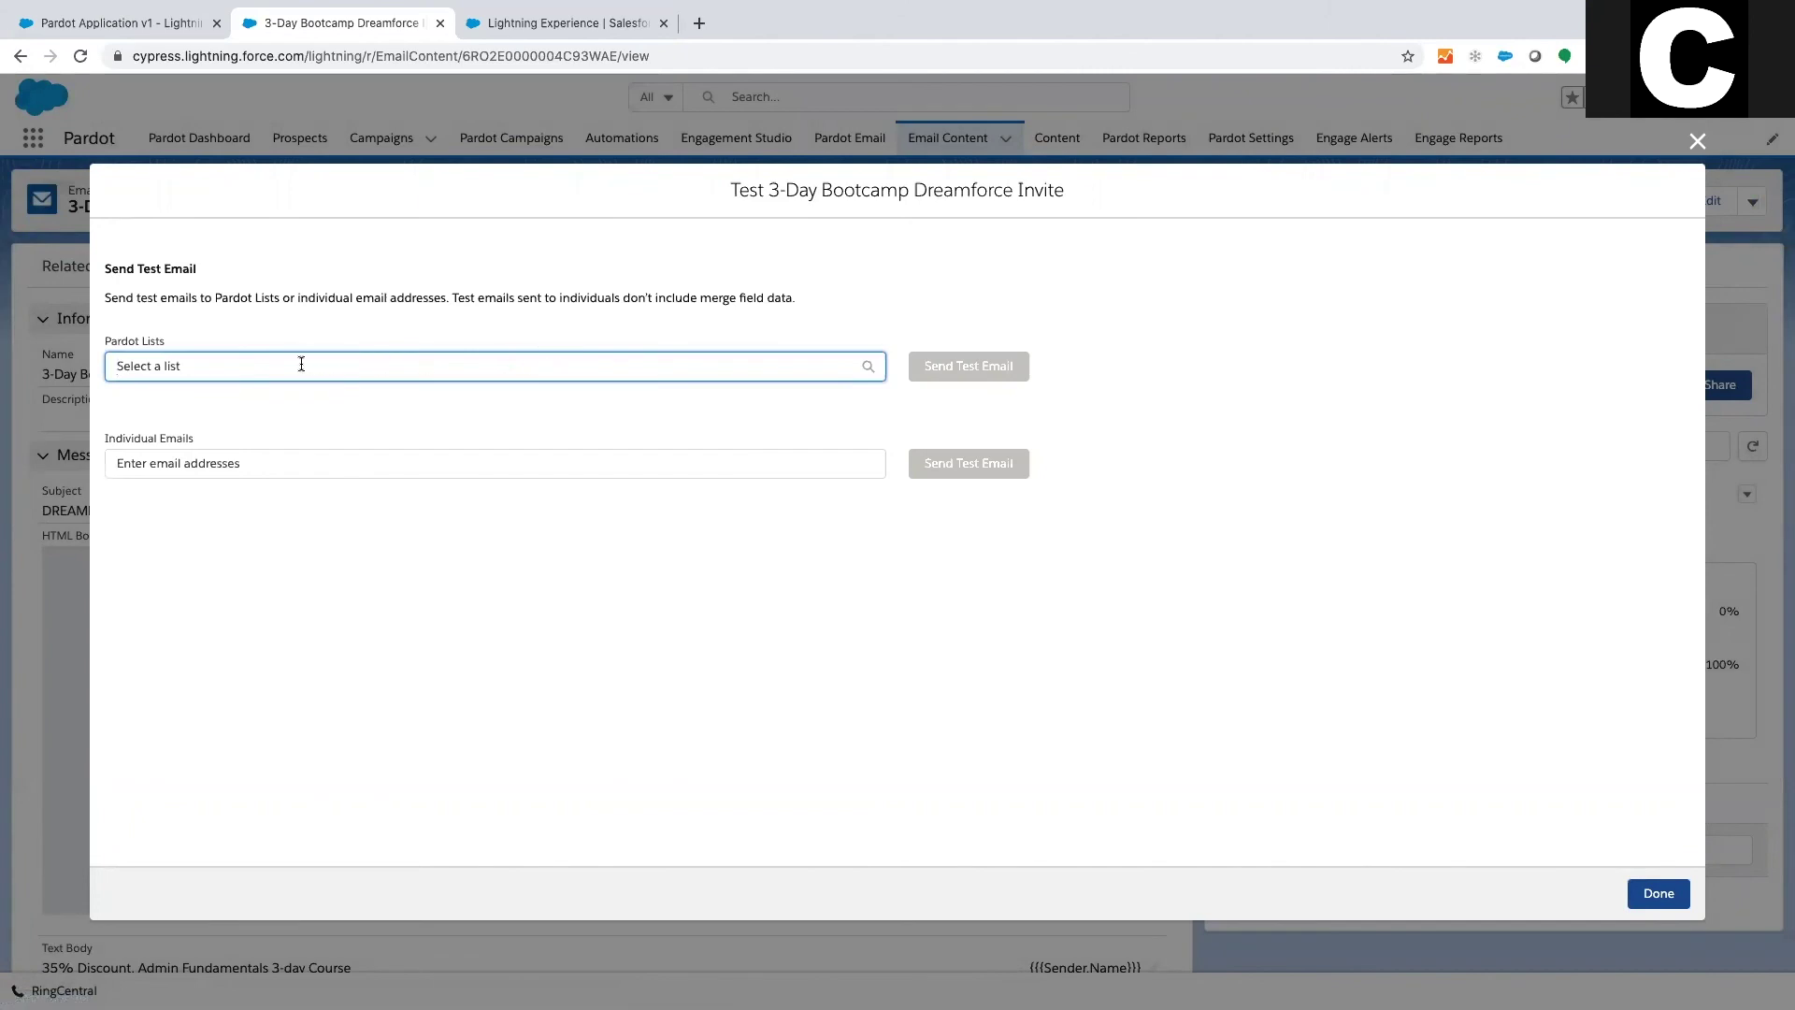
{"action": "left_click", "coordinate": [290, 465]}
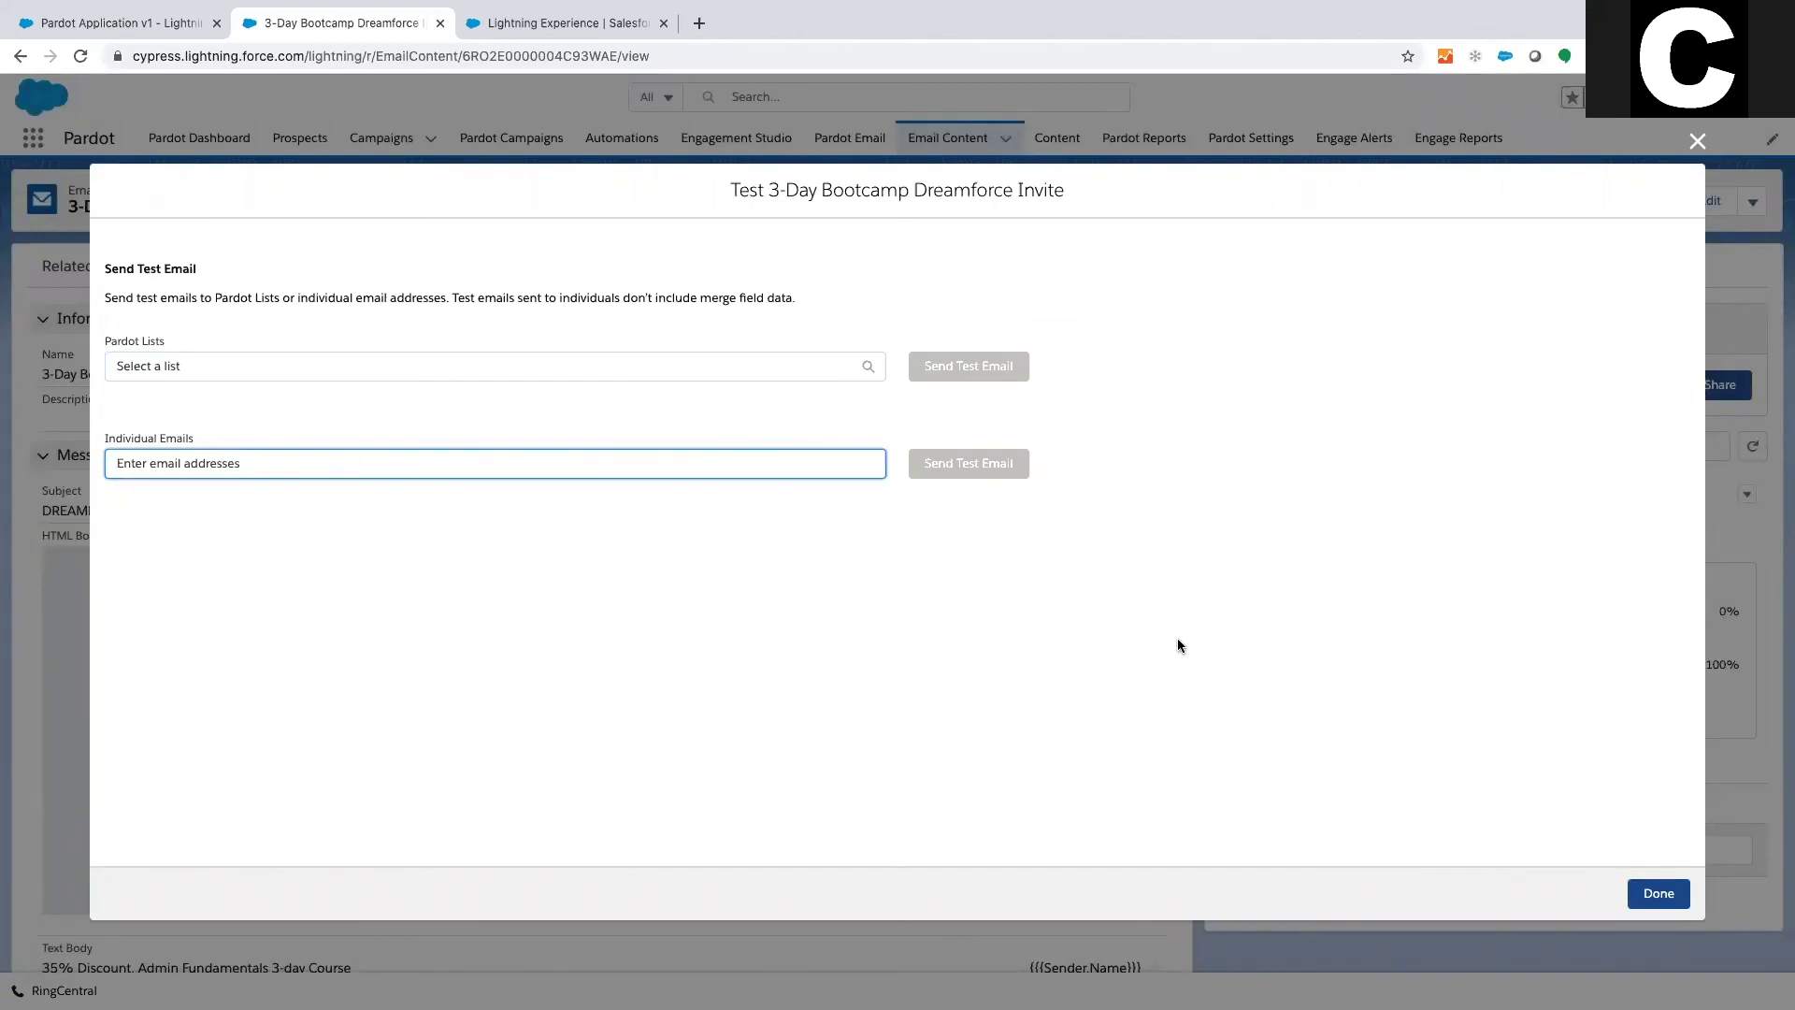
{"action": "left_click", "coordinate": [1656, 892]}
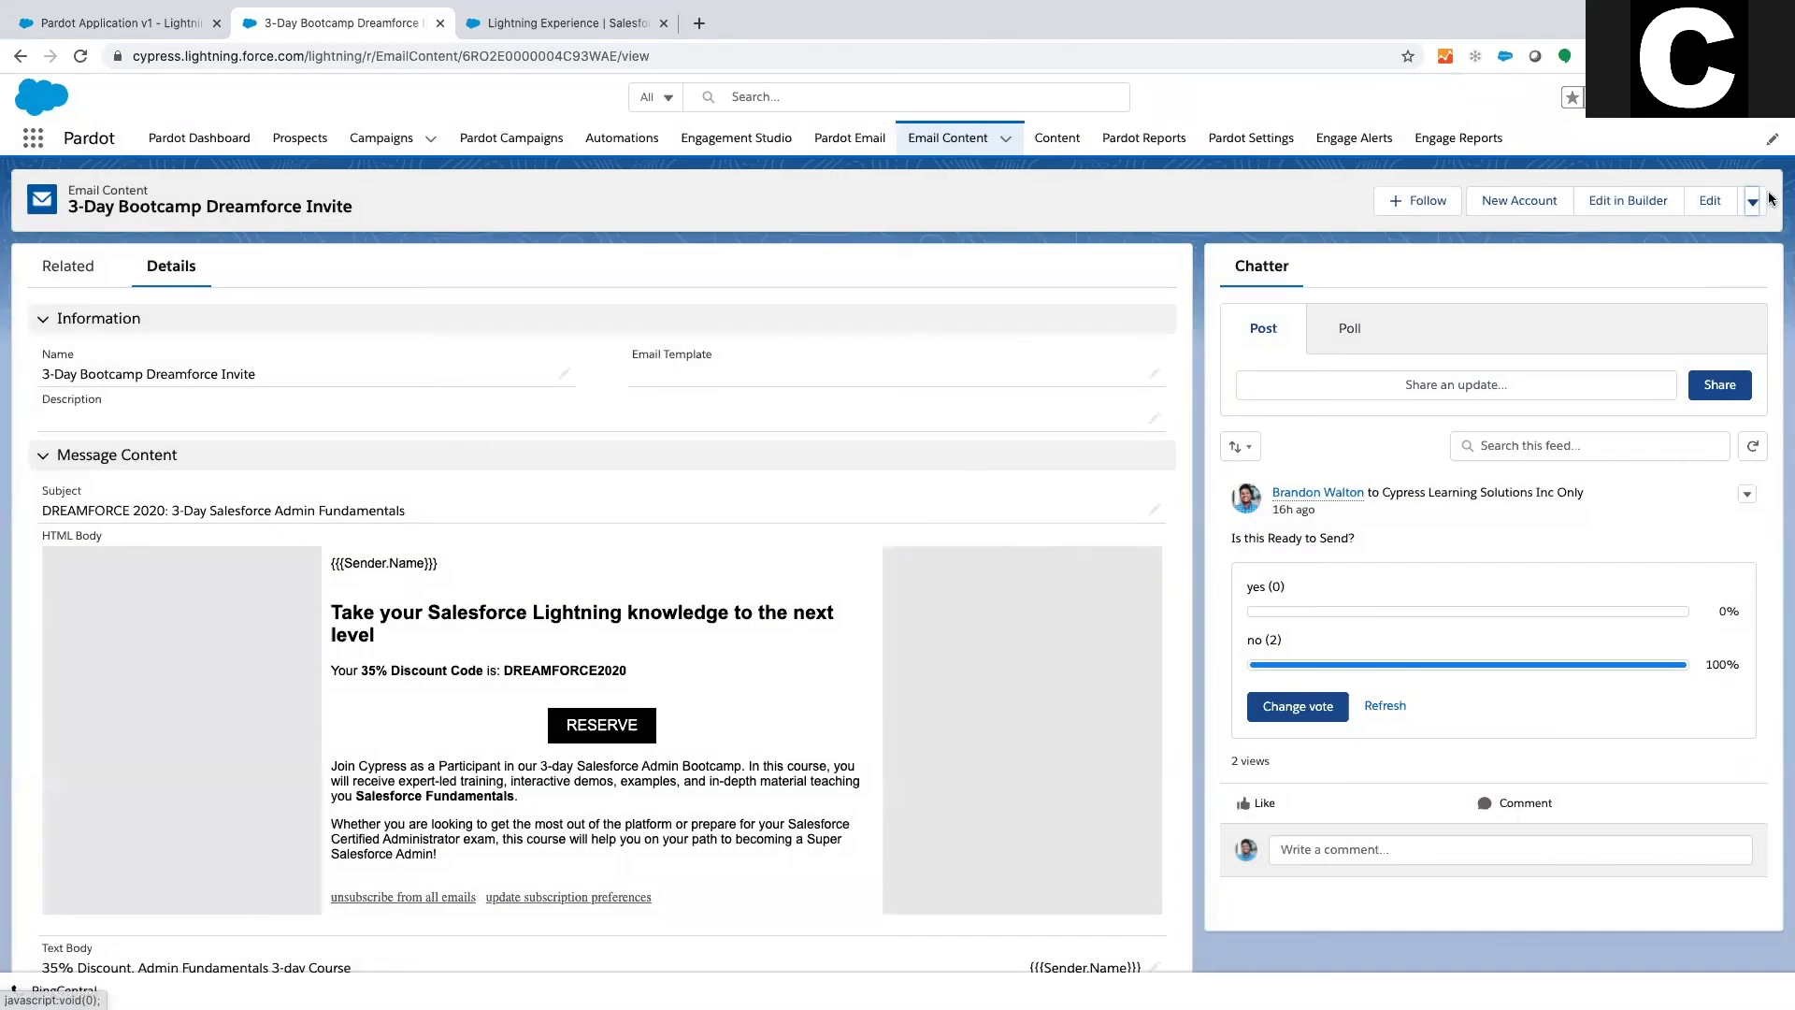
Open the invite's send form and associate the email with the Cypress Learning Academy campaign.
{"action": "left_click", "coordinate": [1752, 201]}
{"action": "left_click", "coordinate": [1691, 309]}
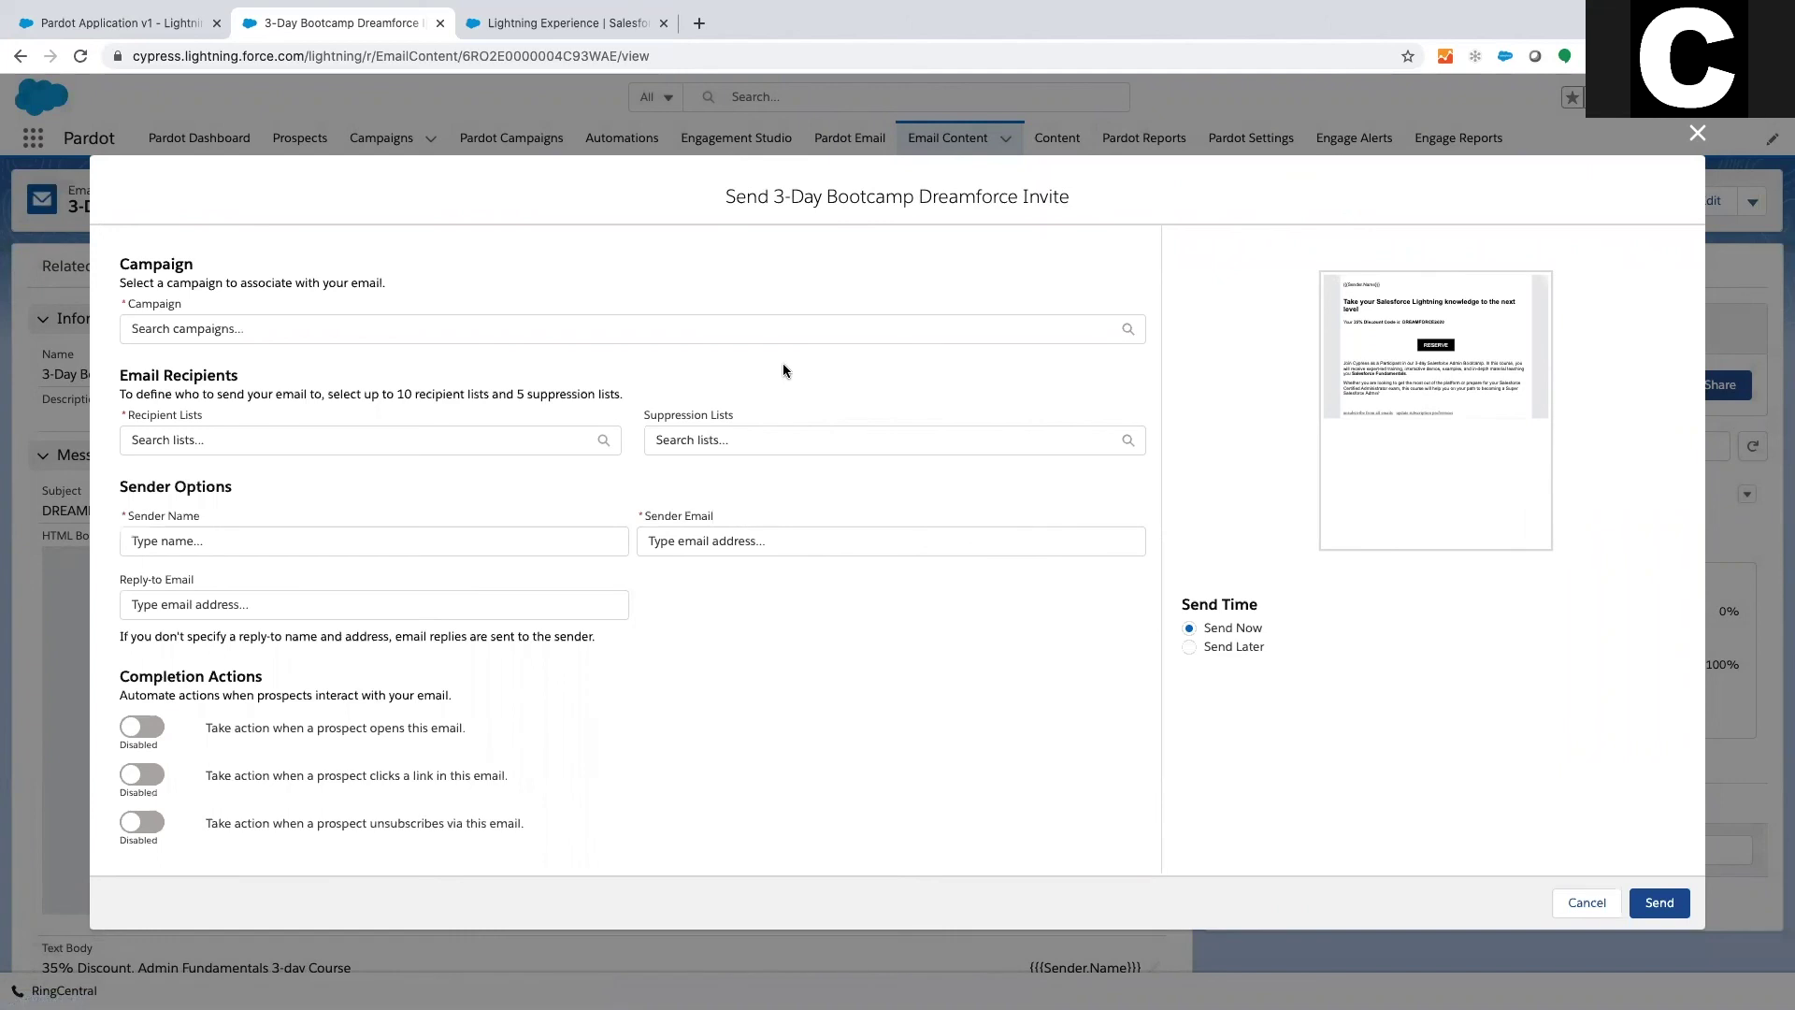
{"action": "scroll", "coordinate": [747, 366], "scroll_direction": "down", "scroll_amount": 1}
{"action": "scroll", "coordinate": [747, 366], "scroll_direction": "up", "scroll_amount": 1}
{"action": "left_click", "coordinate": [656, 329]}
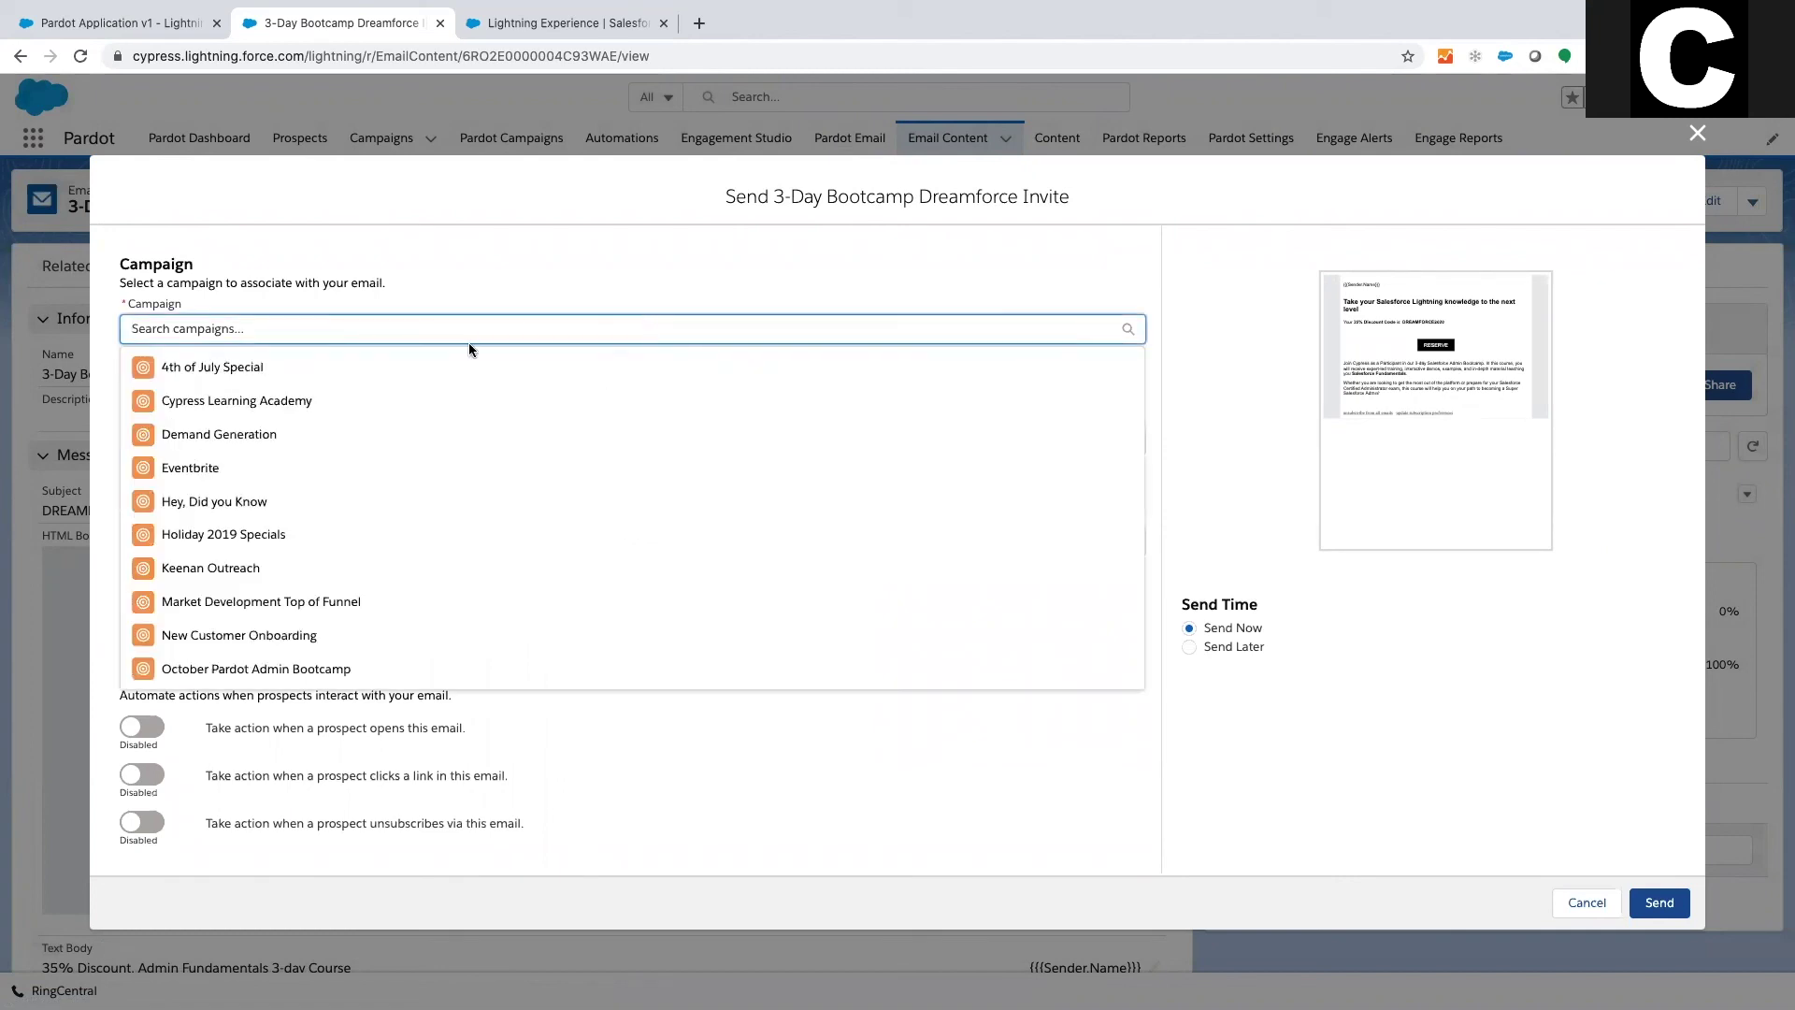
{"action": "left_click", "coordinate": [320, 400]}
{"action": "scroll", "coordinate": [349, 400], "scroll_direction": "down", "scroll_amount": 1}
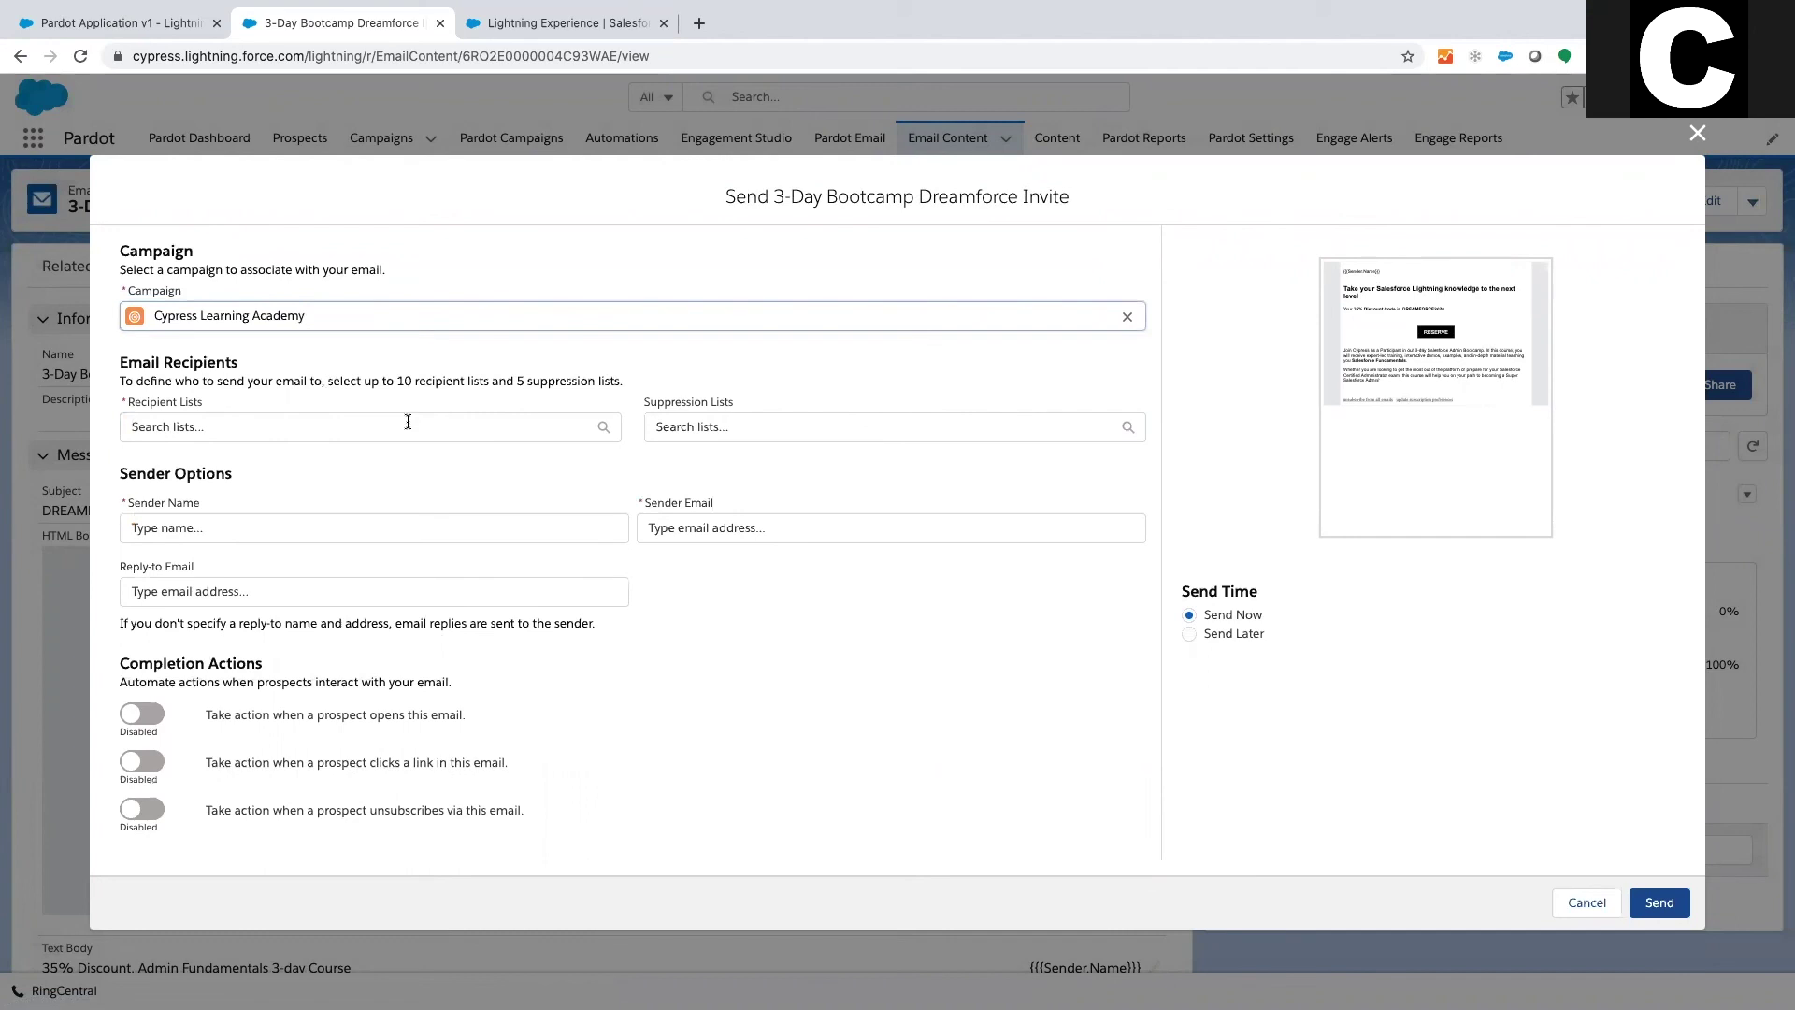
Check the send form's Recipient Lists, Suppression Lists, Sender Name, Sender Email and Reply-to Email fields.
{"action": "left_click", "coordinate": [415, 421]}
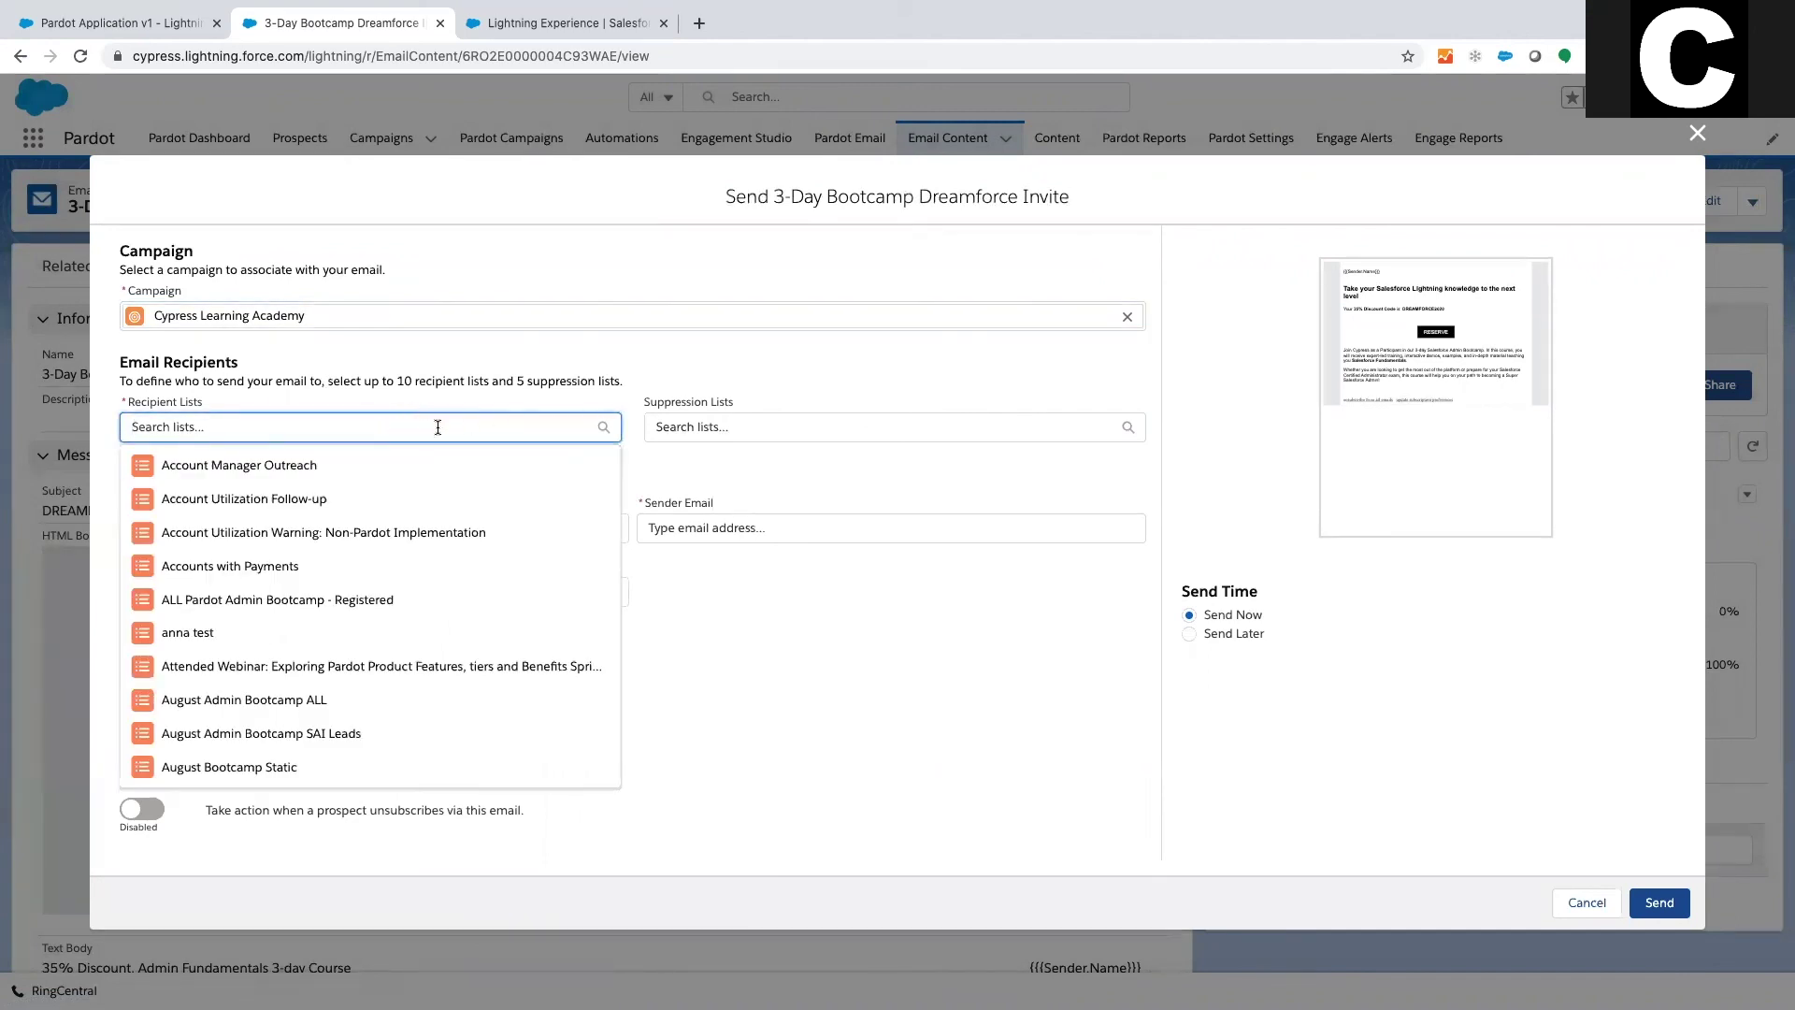
{"action": "left_click", "coordinate": [731, 430]}
{"action": "left_click", "coordinate": [630, 351]}
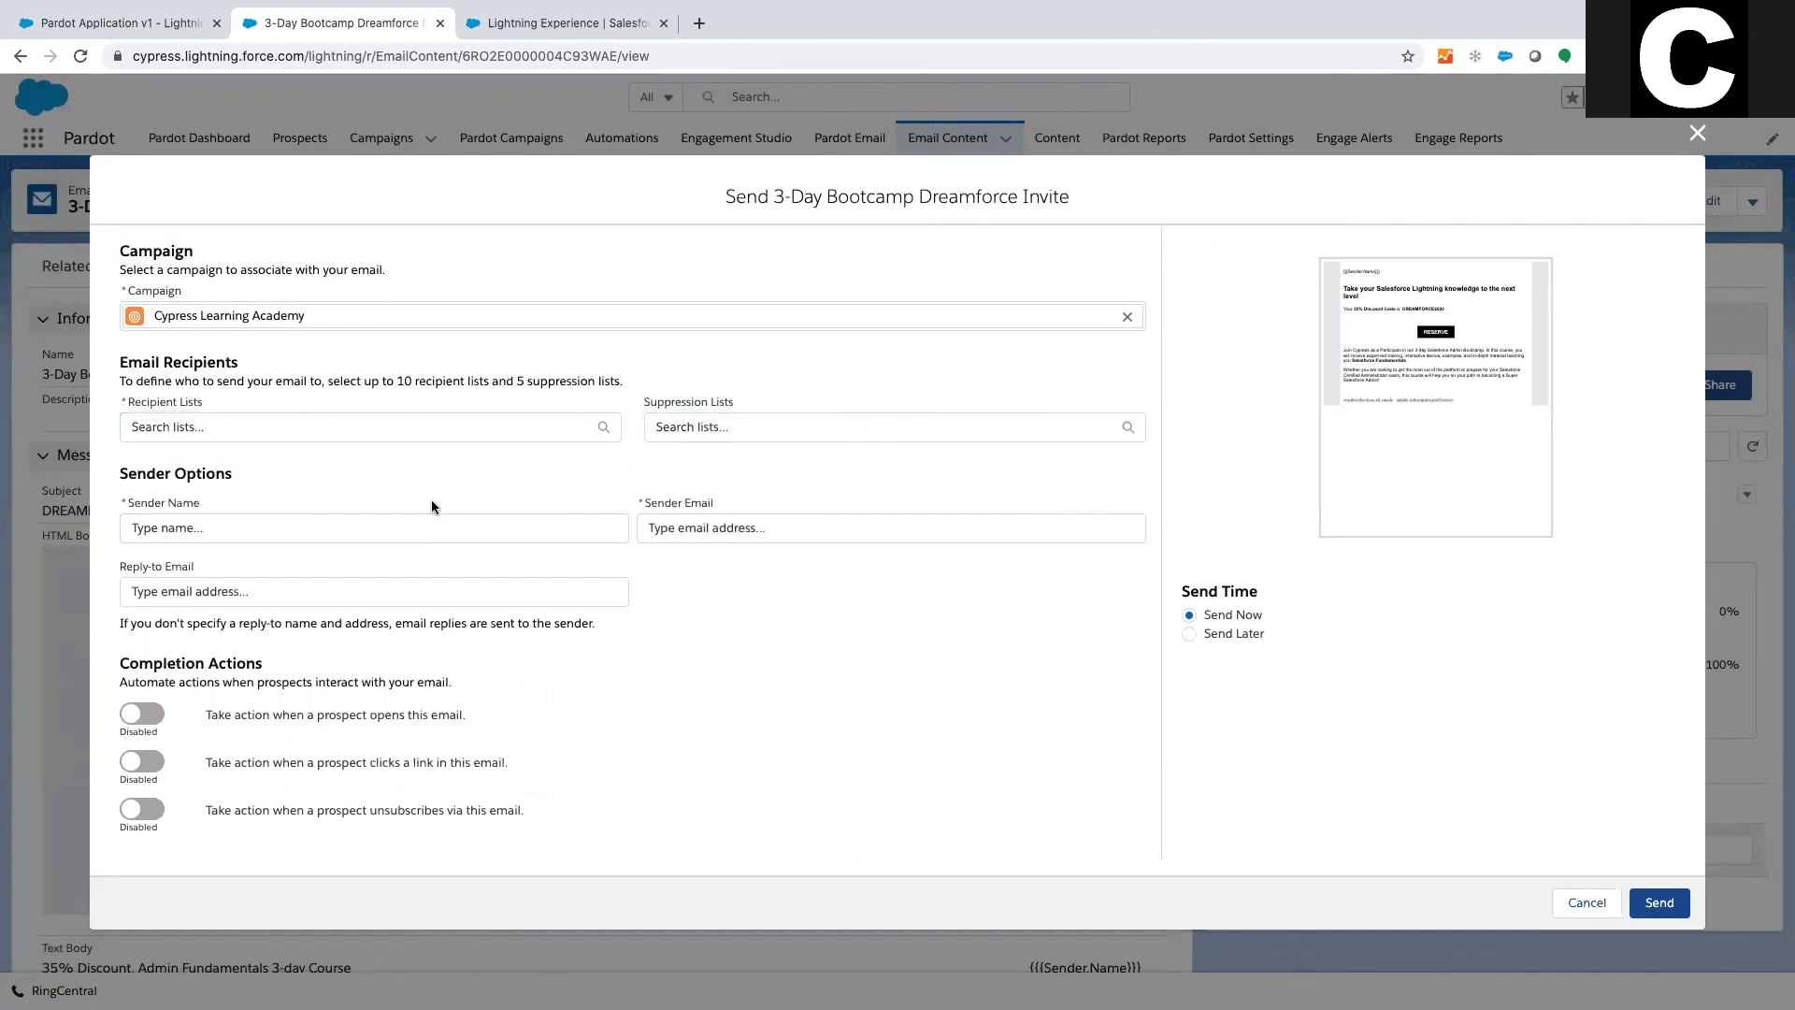
{"action": "left_click", "coordinate": [421, 534]}
{"action": "left_click", "coordinate": [711, 533]}
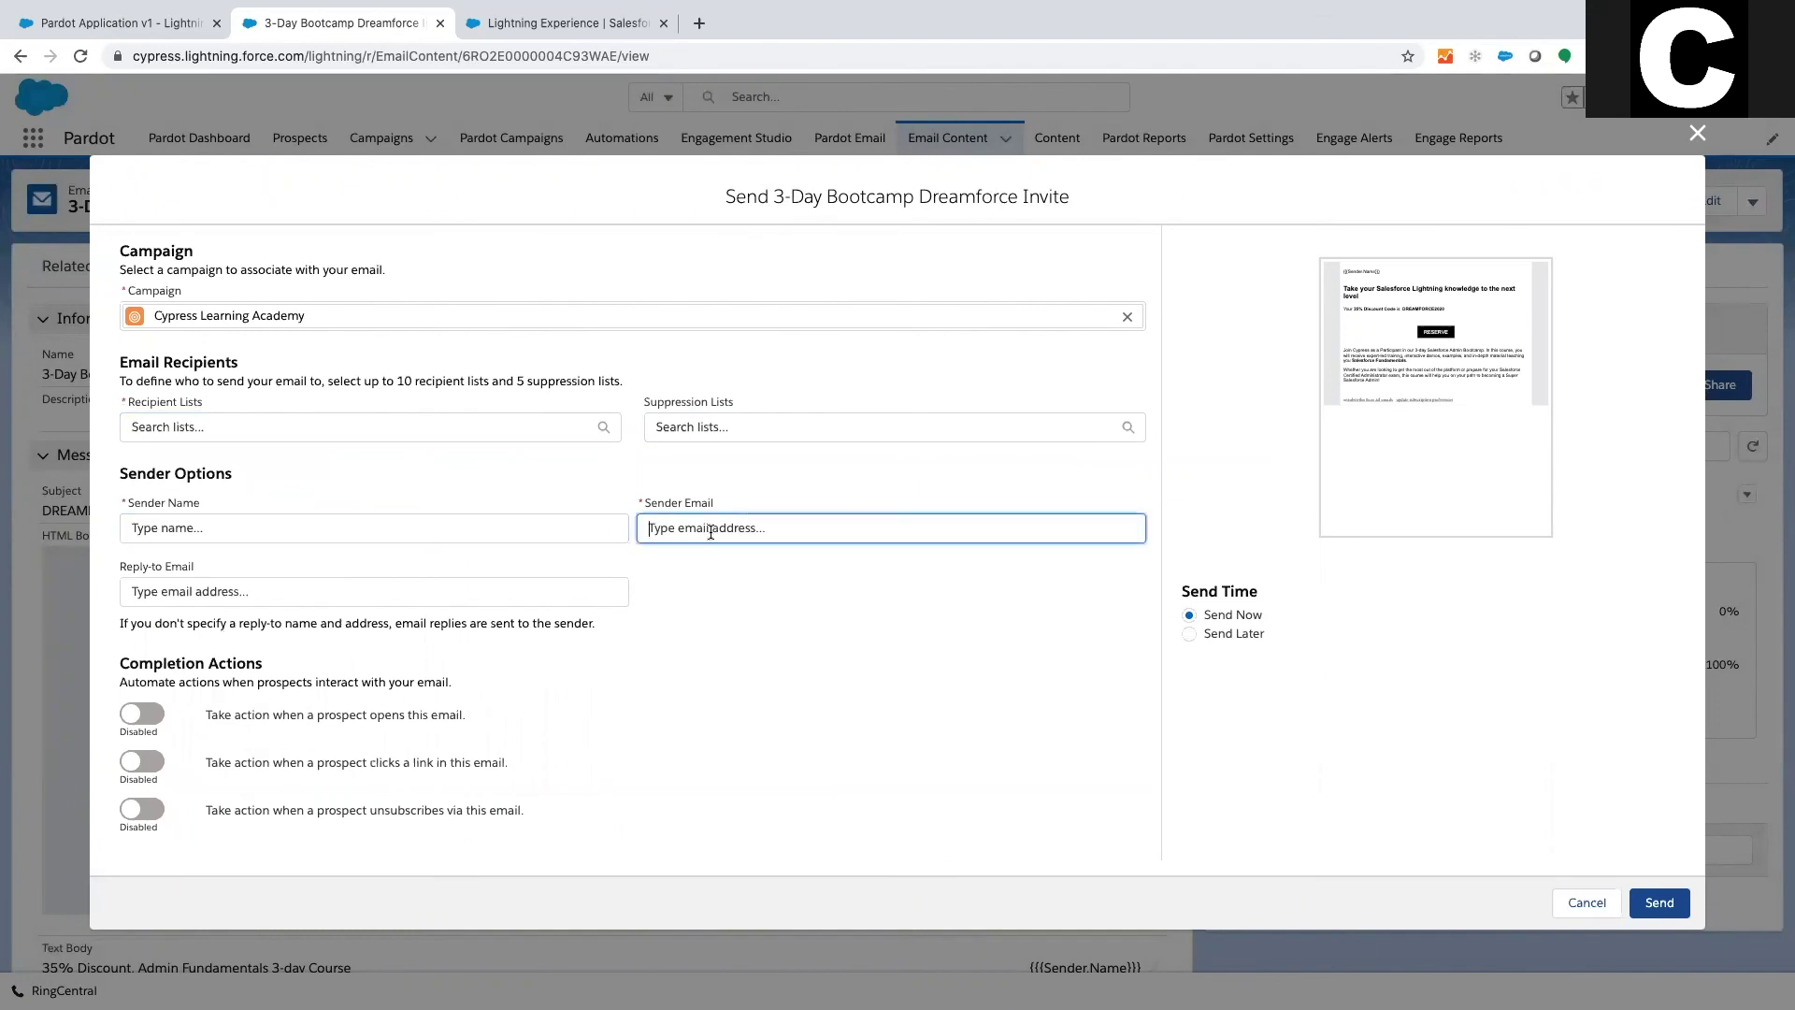
{"action": "left_click", "coordinate": [235, 596]}
Enable the completion actions for prospects opening the email, clicking a link and unsubscribing, and review their action choices.
{"action": "left_click", "coordinate": [142, 714]}
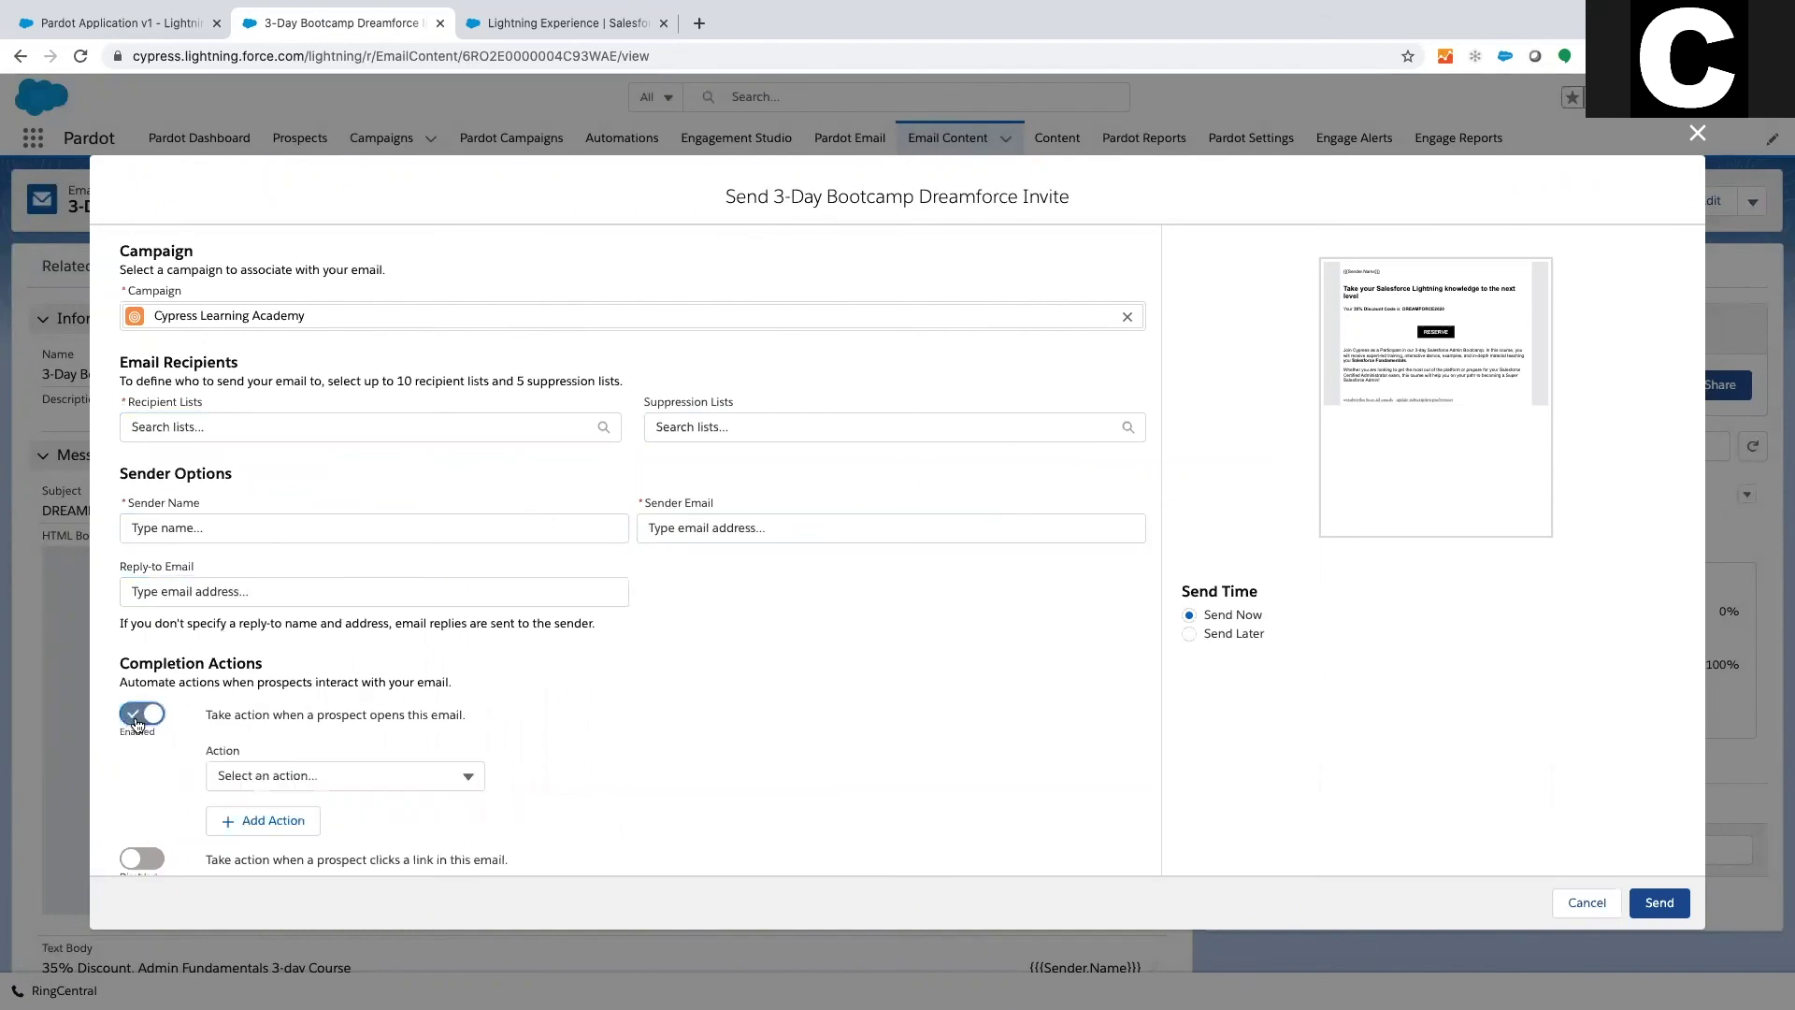
{"action": "scroll", "coordinate": [136, 729], "scroll_direction": "down", "scroll_amount": 1}
{"action": "left_click", "coordinate": [143, 760]}
{"action": "scroll", "coordinate": [153, 770], "scroll_direction": "down", "scroll_amount": 1}
{"action": "left_click", "coordinate": [145, 806]}
{"action": "scroll", "coordinate": [154, 793], "scroll_direction": "down", "scroll_amount": 1}
{"action": "scroll", "coordinate": [181, 744], "scroll_direction": "up", "scroll_amount": 3}
{"action": "scroll", "coordinate": [176, 739], "scroll_direction": "down", "scroll_amount": 3}
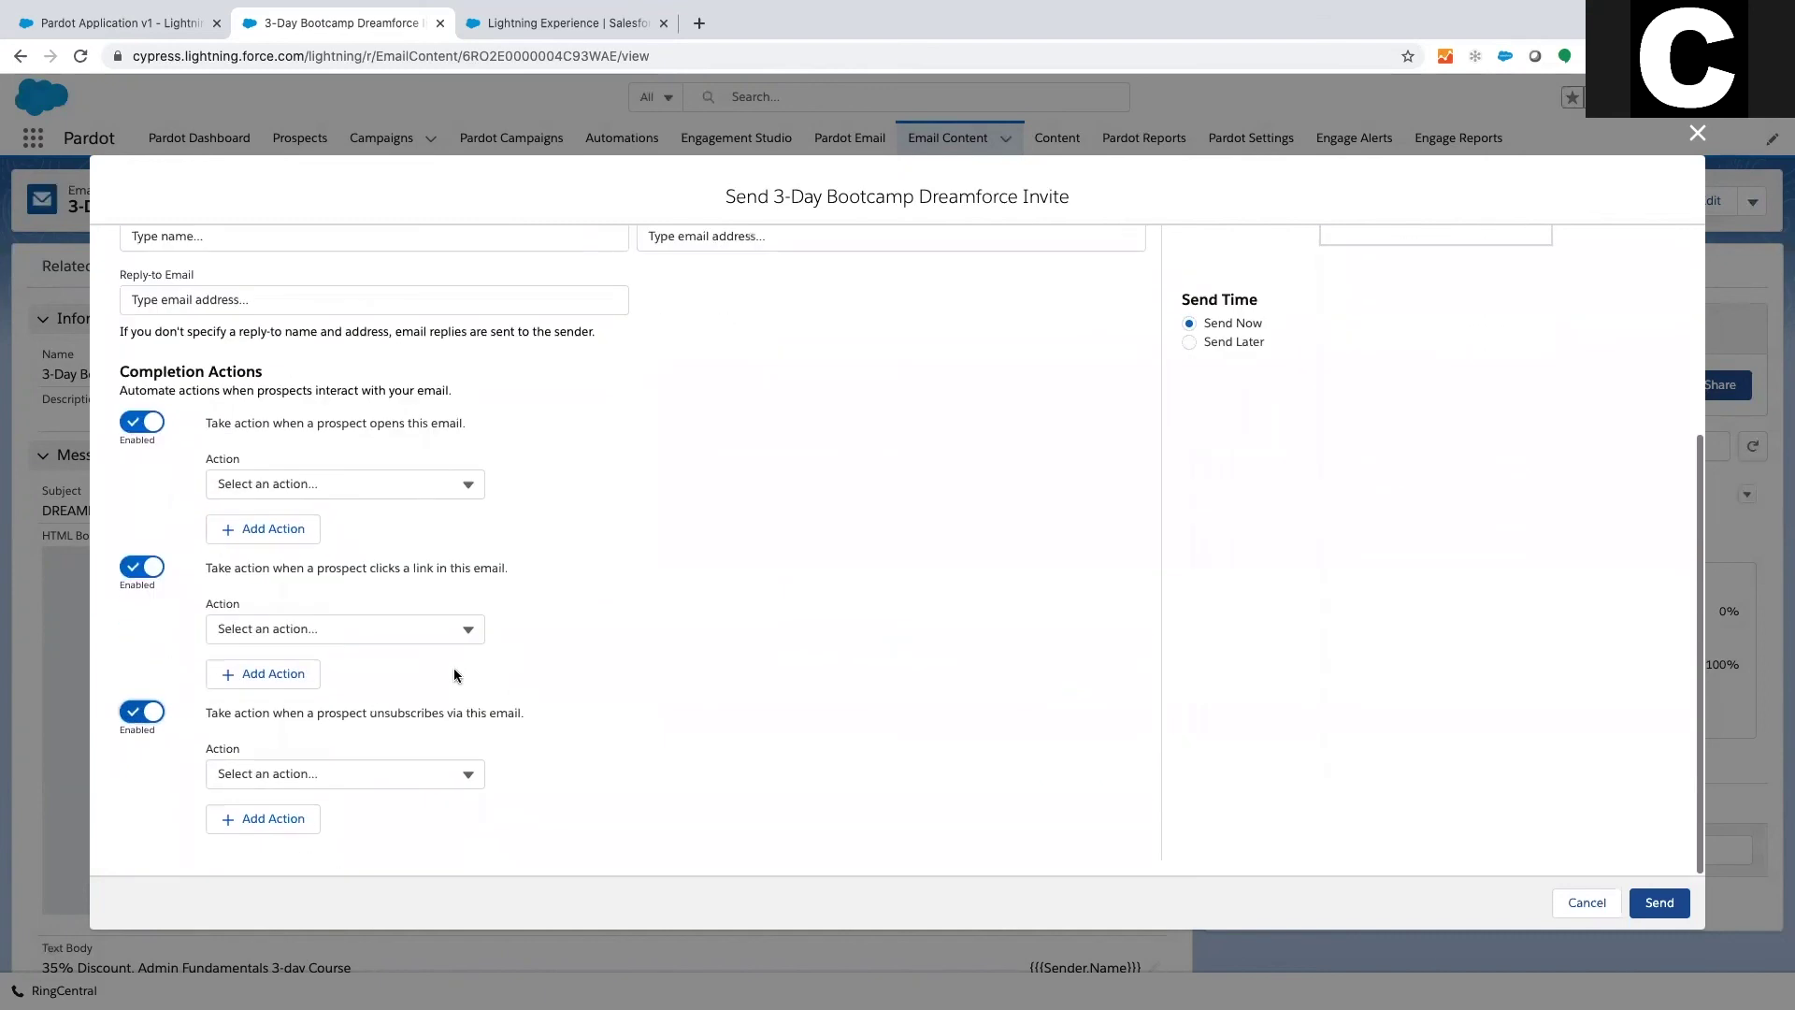
{"action": "scroll", "coordinate": [580, 661], "scroll_direction": "up", "scroll_amount": 3}
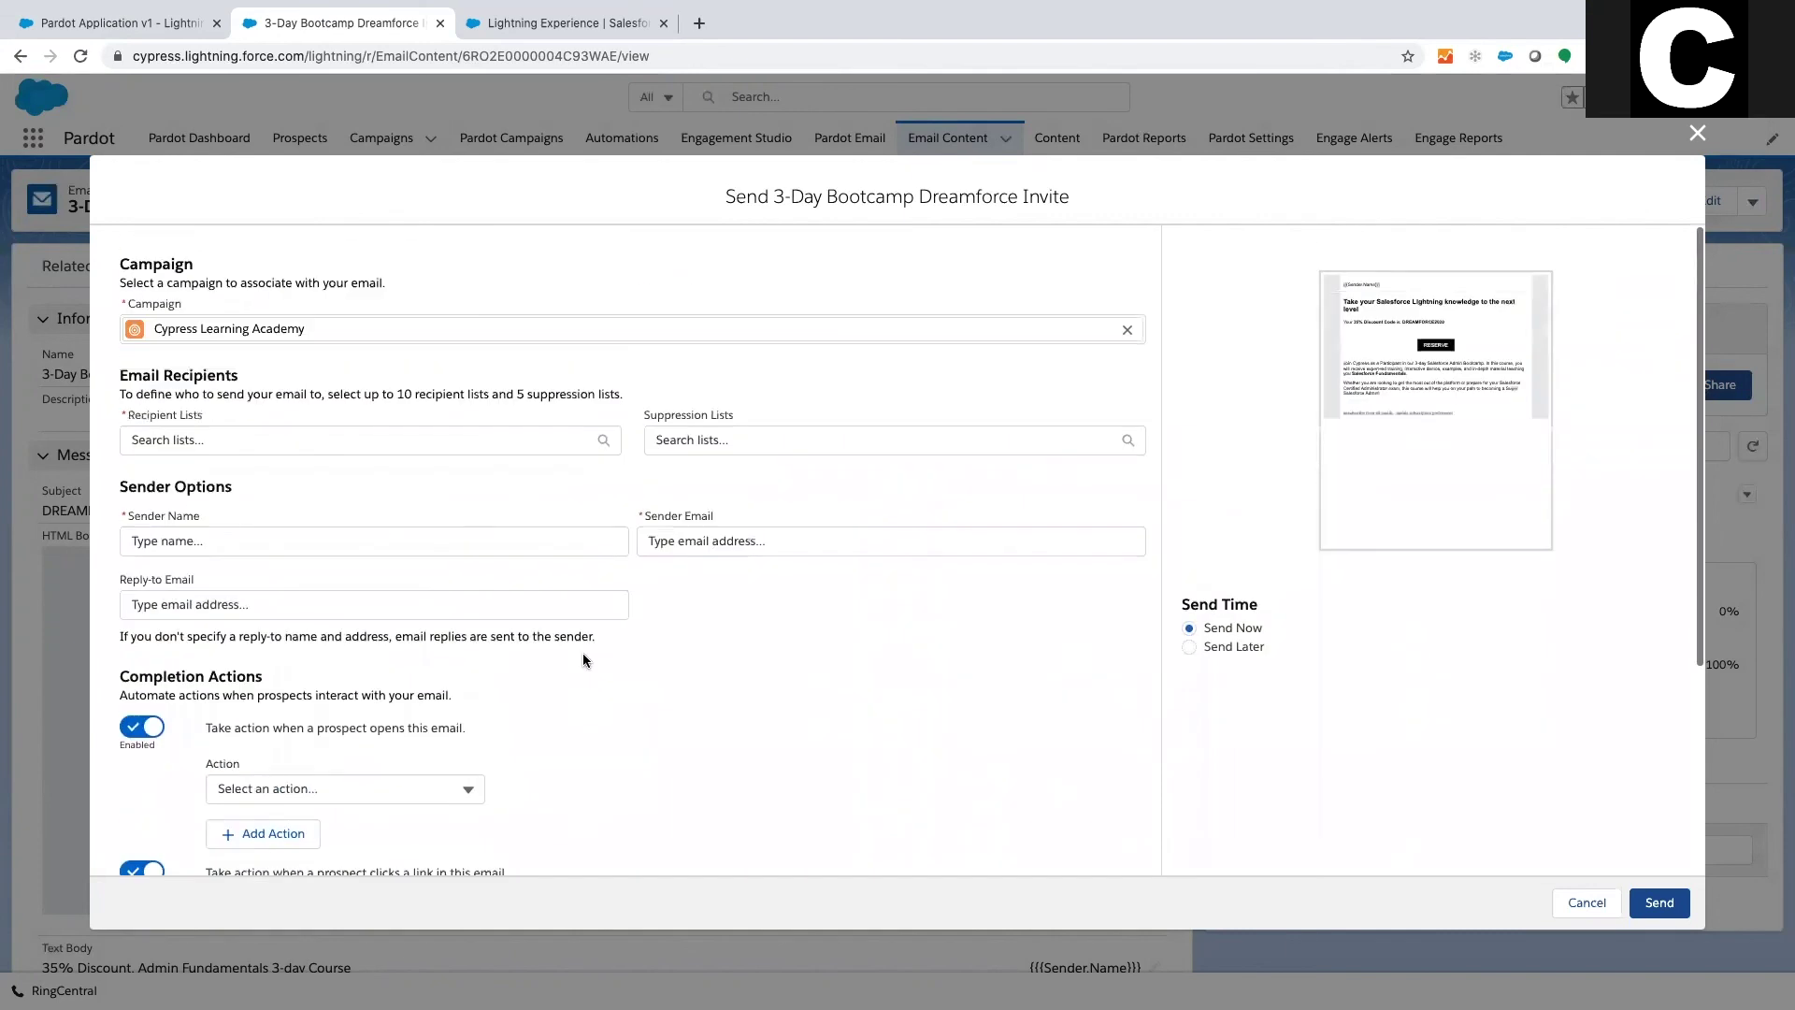
{"action": "scroll", "coordinate": [604, 658], "scroll_direction": "down", "scroll_amount": 3}
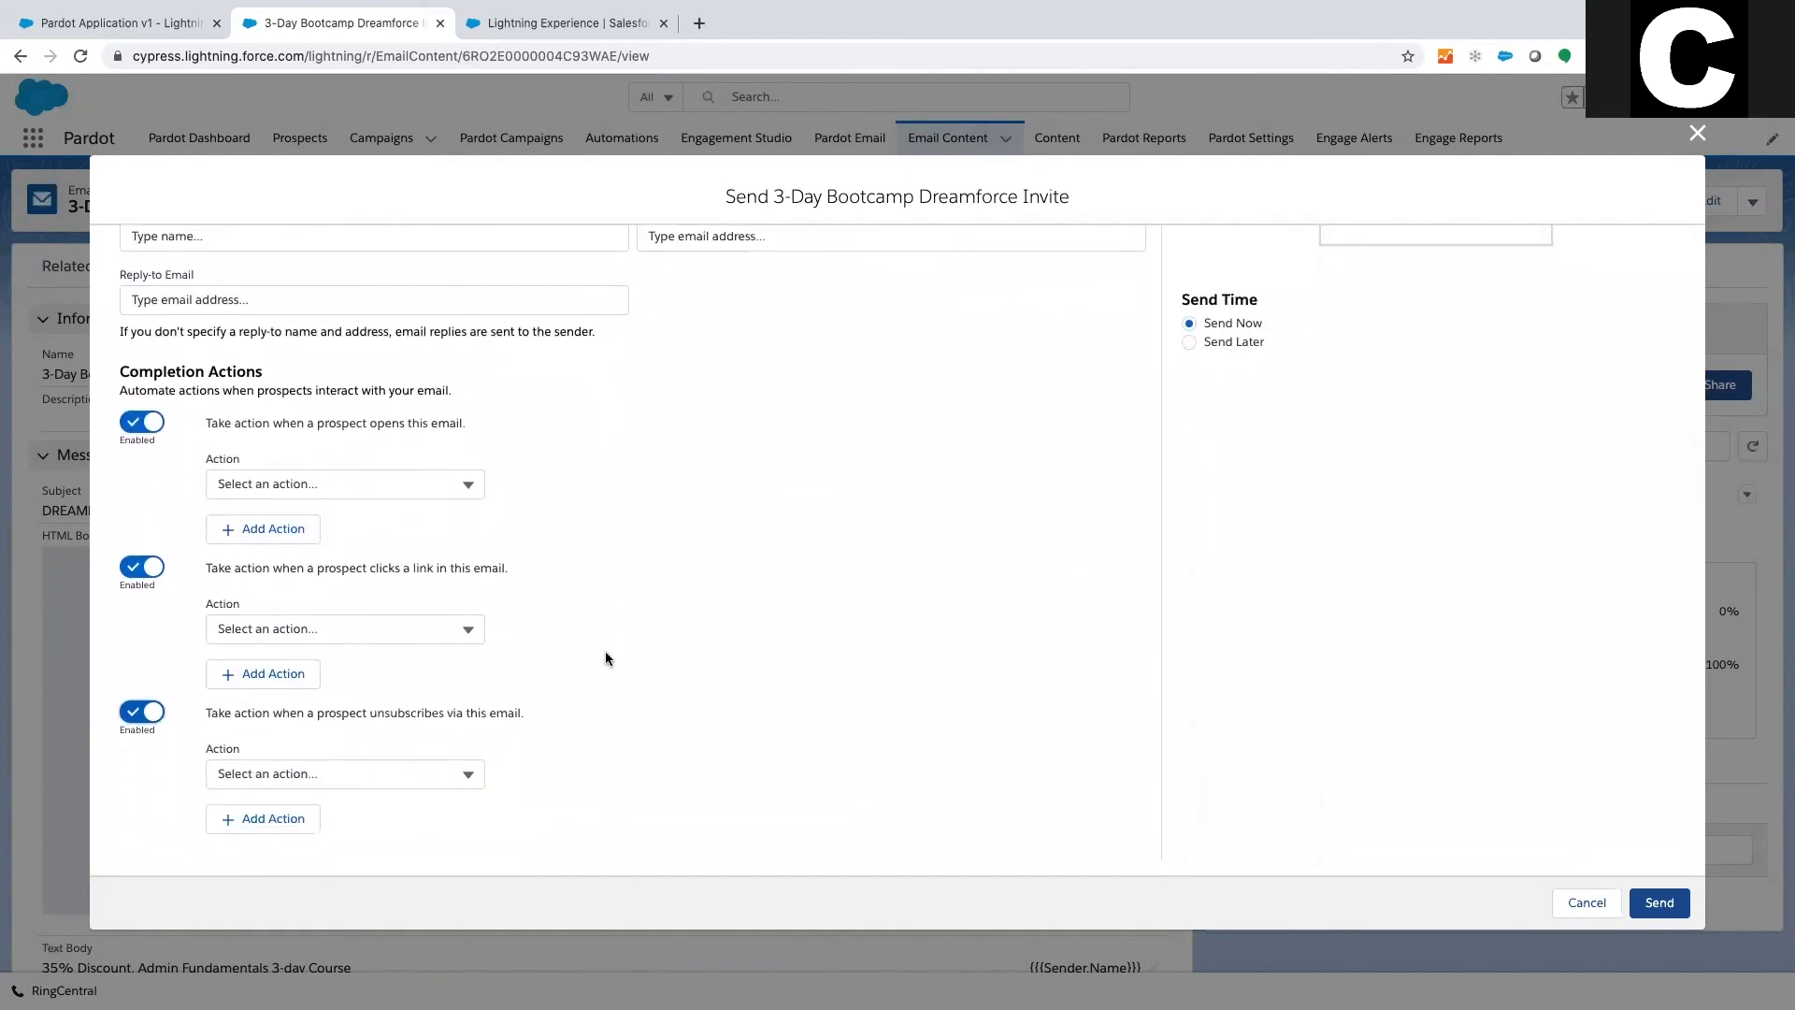
{"action": "scroll", "coordinate": [604, 651], "scroll_direction": "up", "scroll_amount": 3}
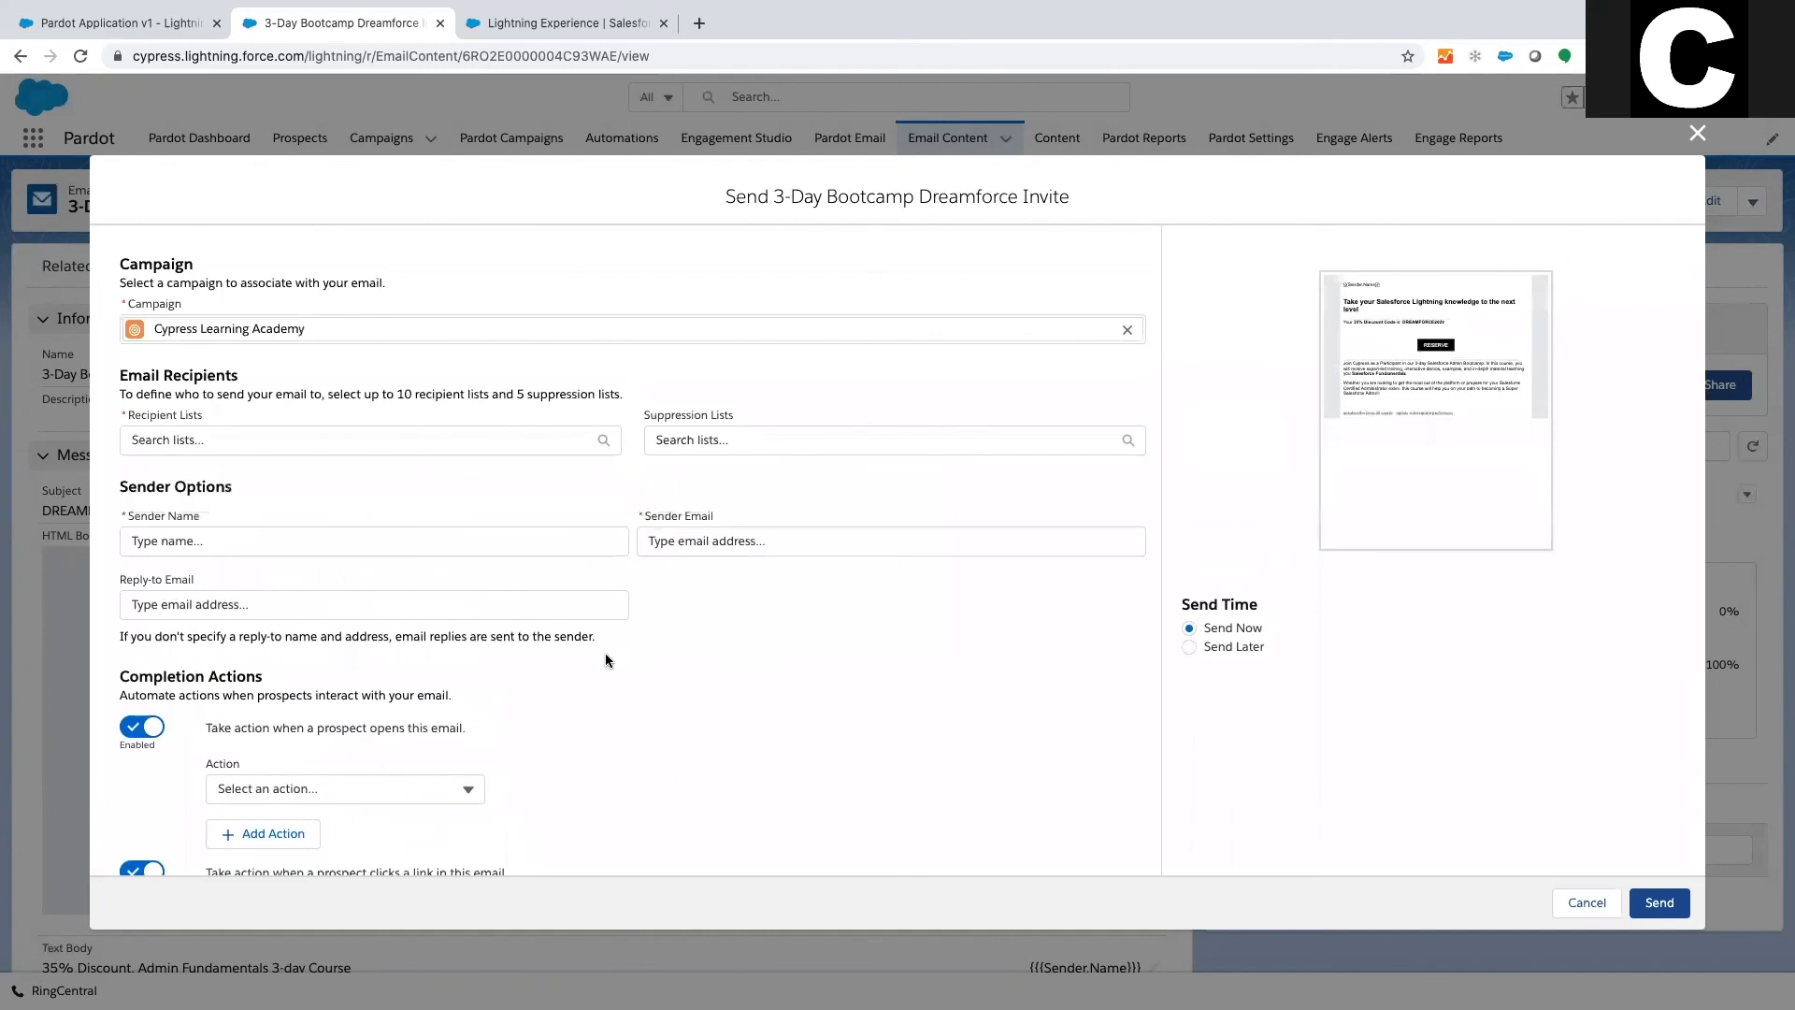
Set the send time to Send Later, view its date and time fields, and cancel the send.
{"action": "left_click", "coordinate": [1189, 647]}
{"action": "scroll", "coordinate": [1349, 731], "scroll_direction": "down", "scroll_amount": 2}
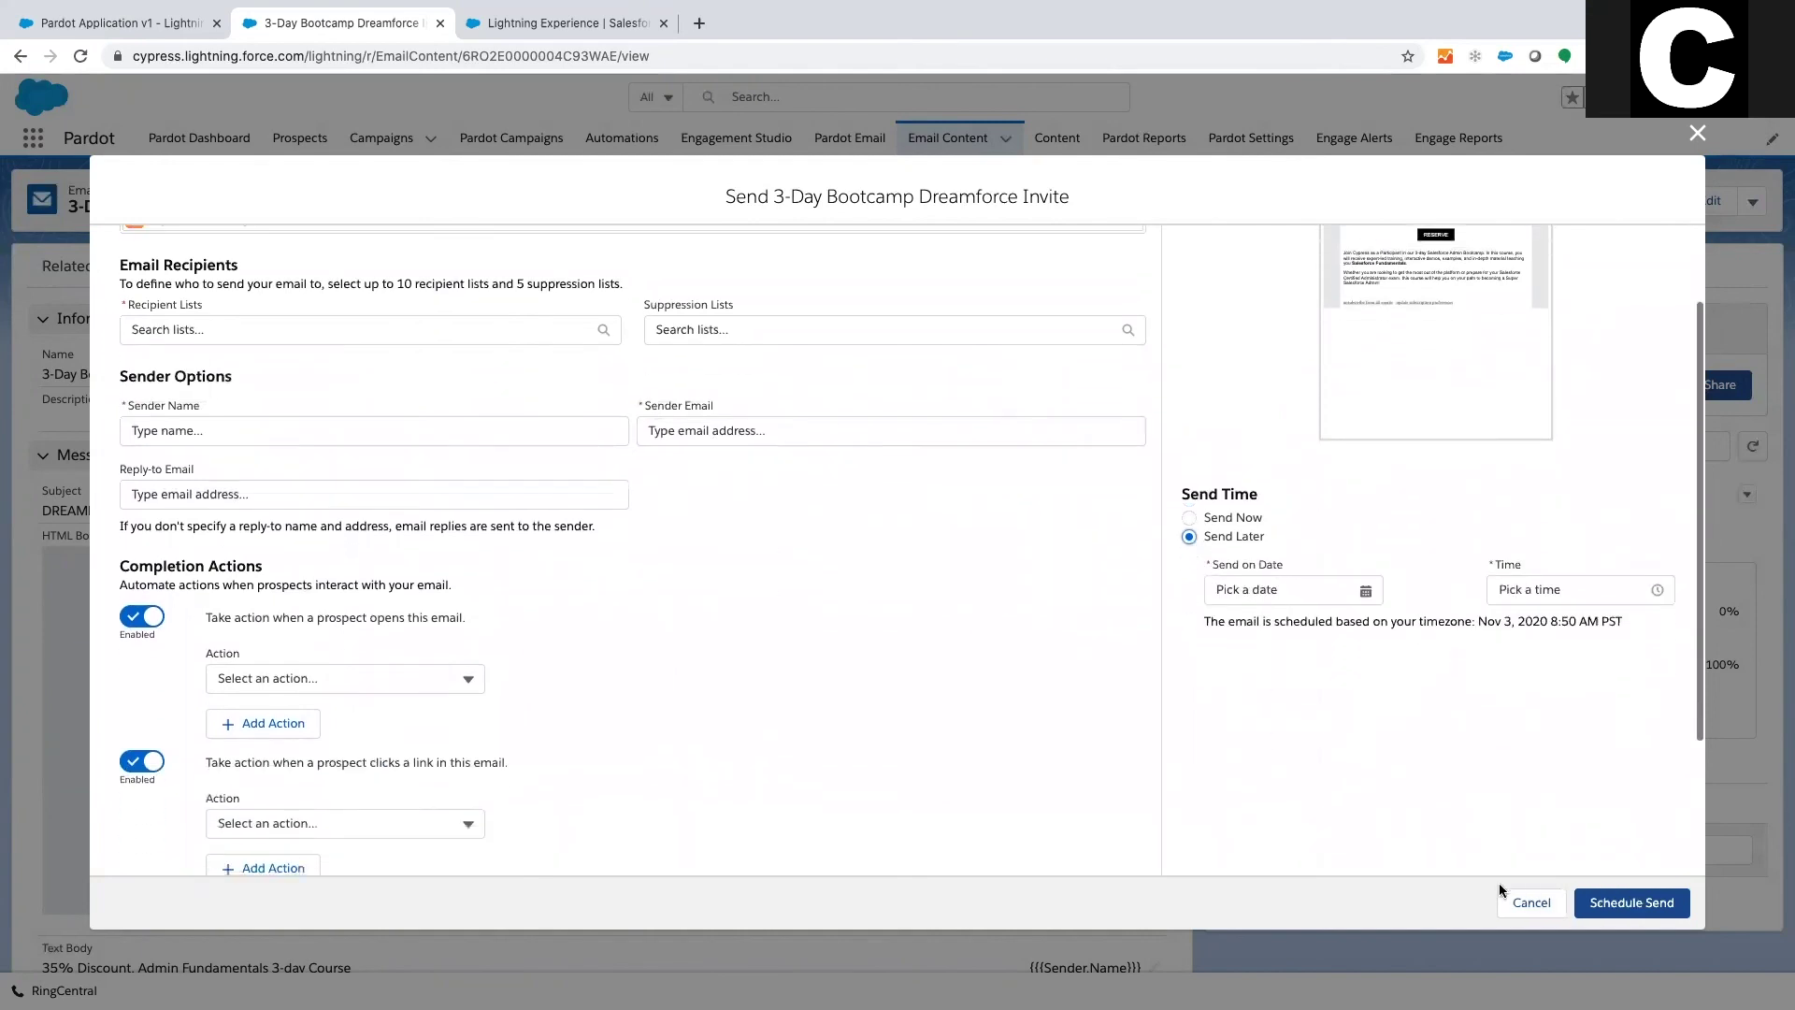
{"action": "scroll", "coordinate": [1365, 709], "scroll_direction": "up", "scroll_amount": 1}
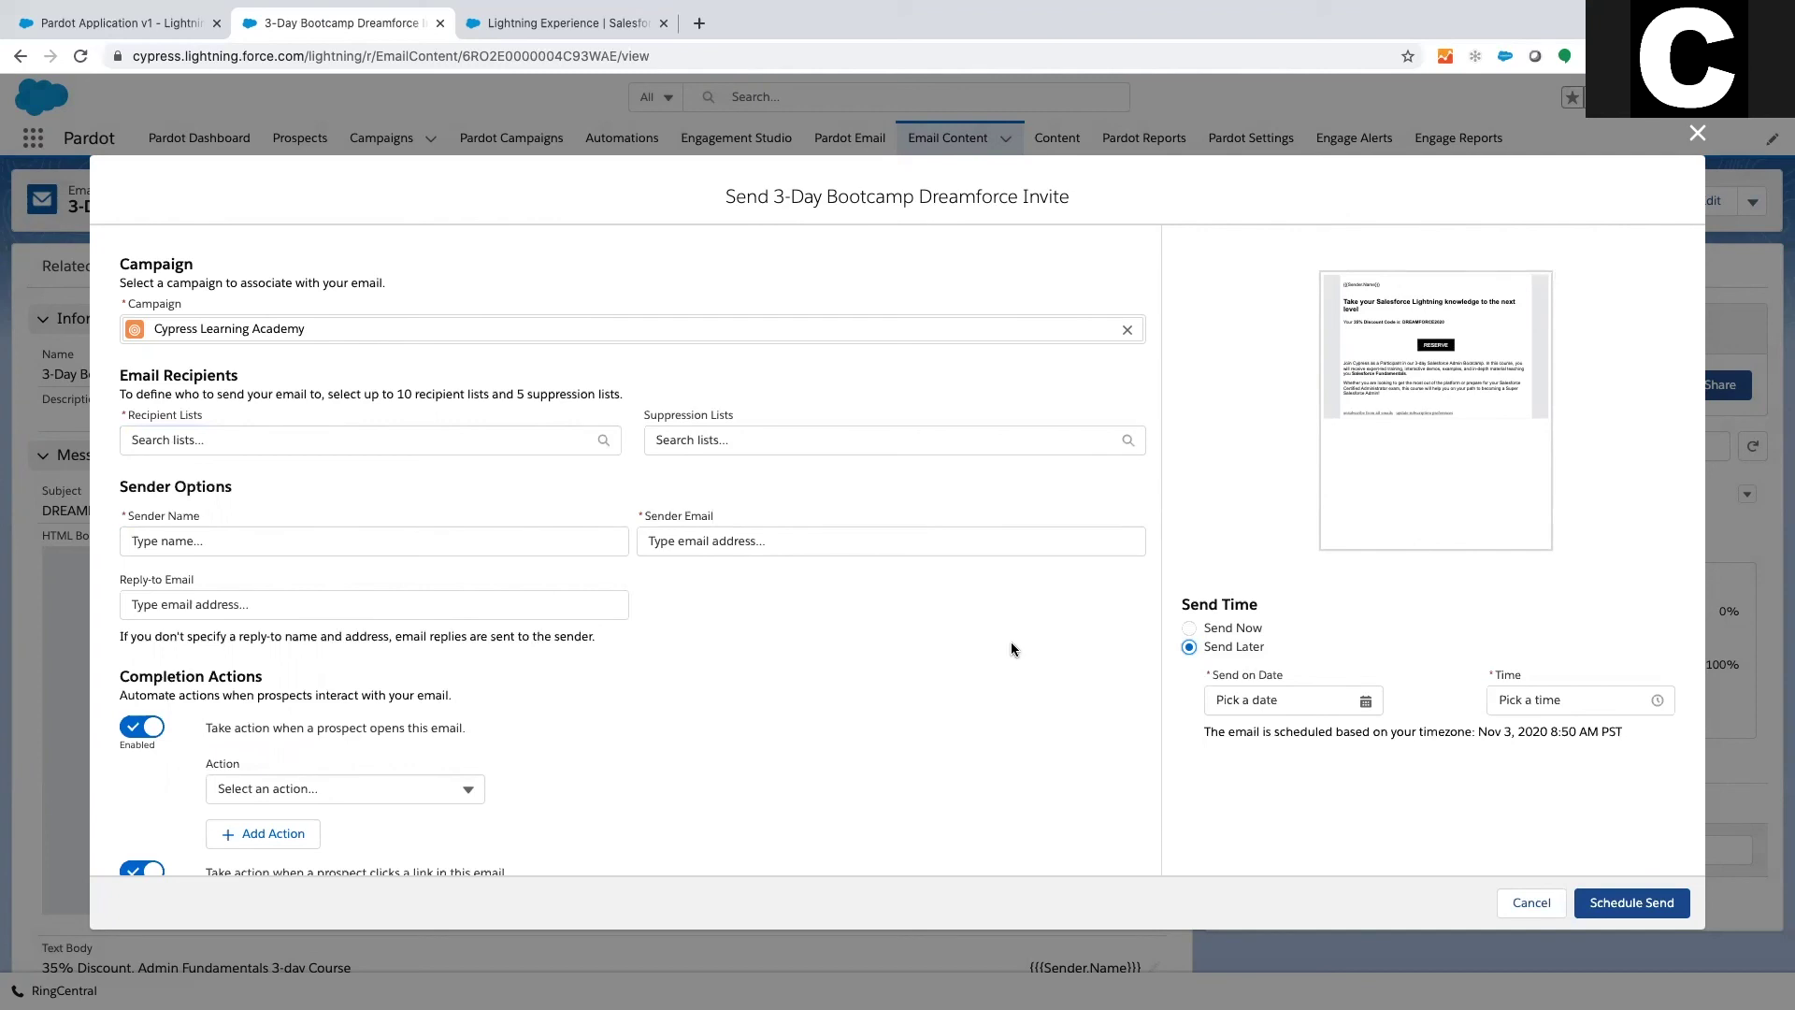
{"action": "left_click", "coordinate": [1533, 903]}
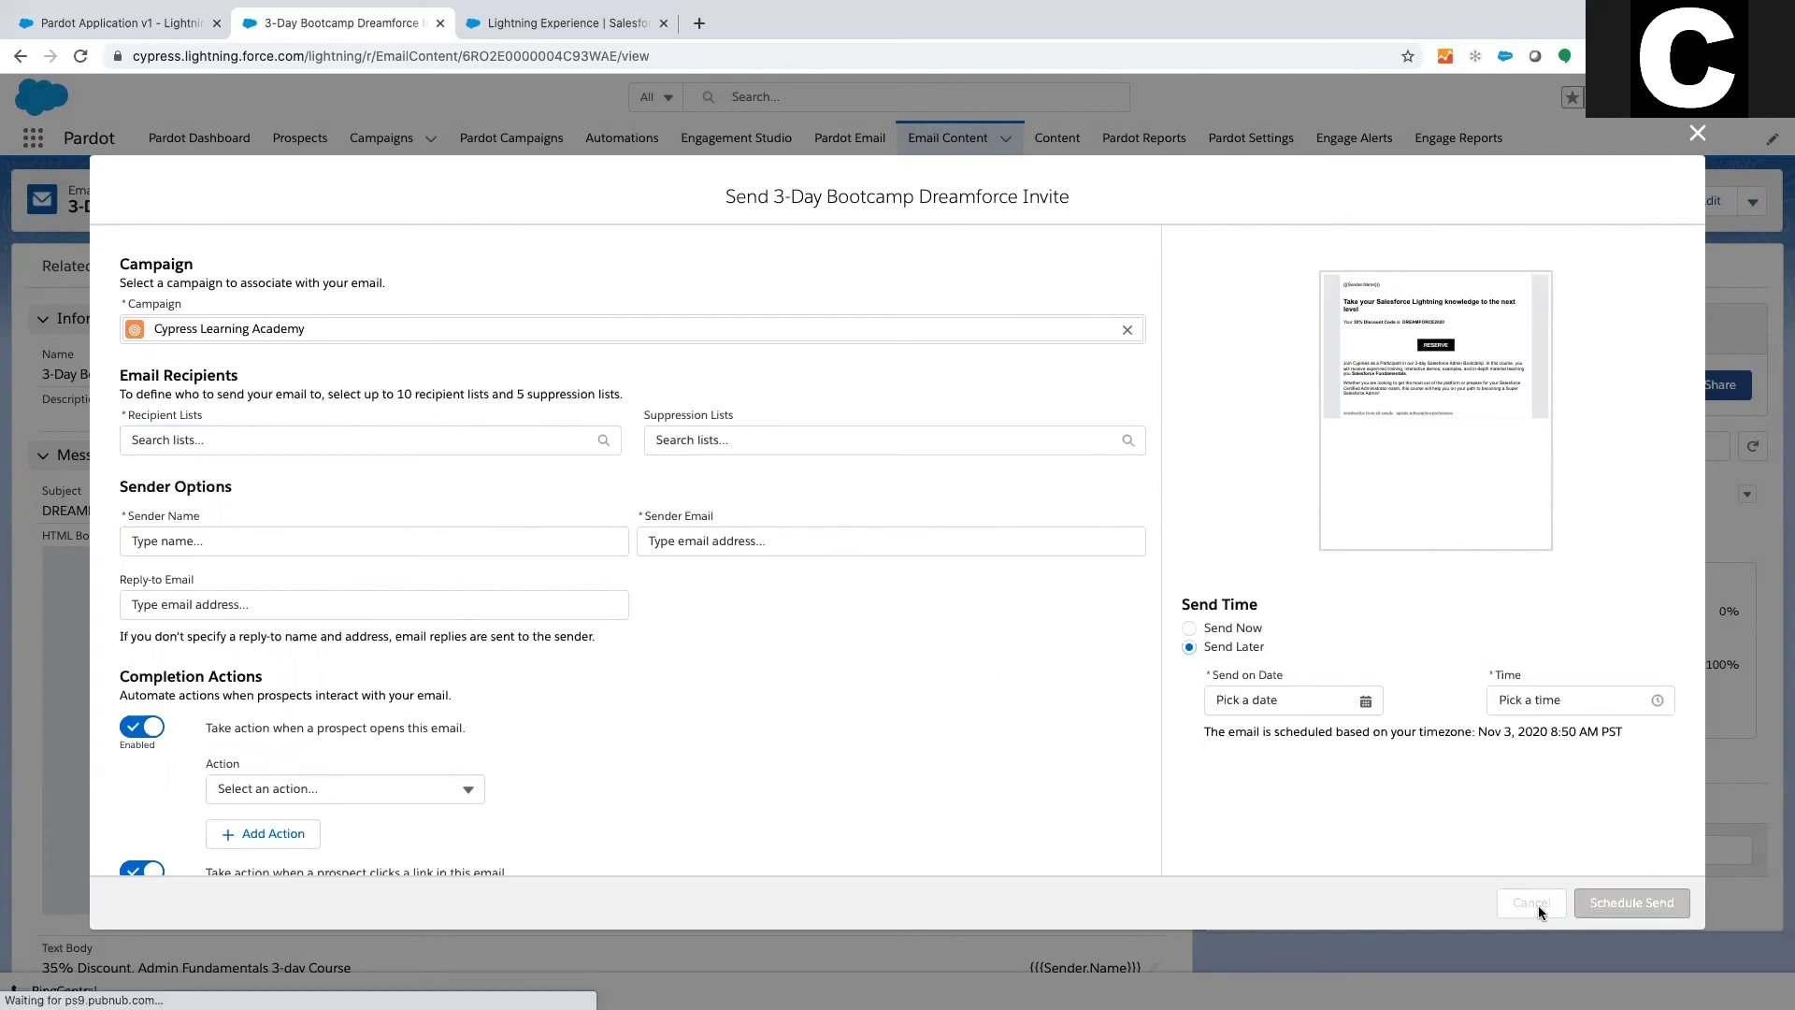